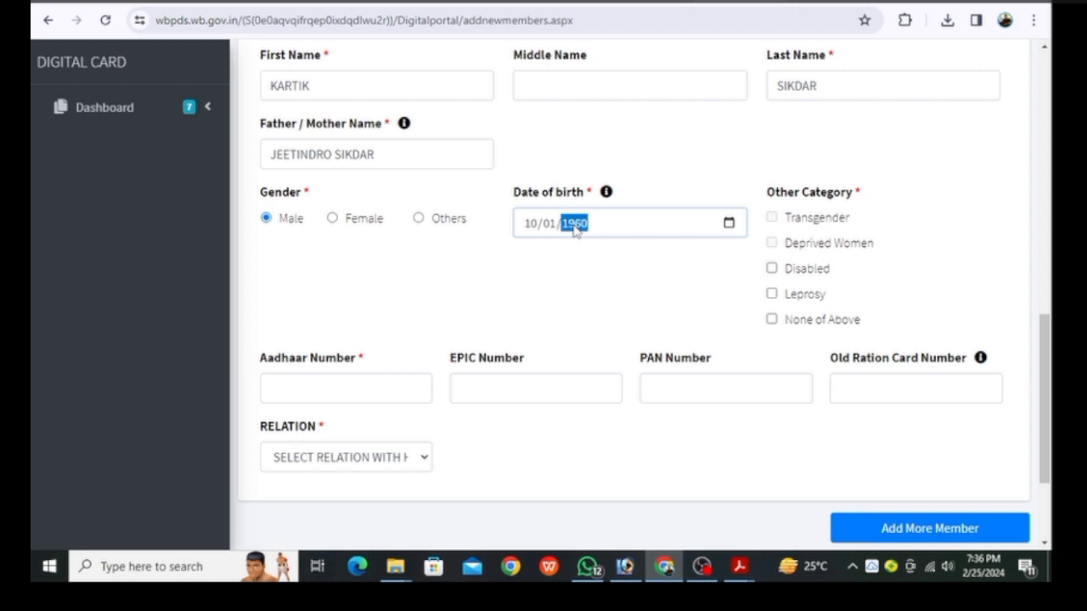
Mark the new member as belonging to none of the special categories
left_click(772, 319)
Add the member and enter their Aadhaar number
left_click(887, 531)
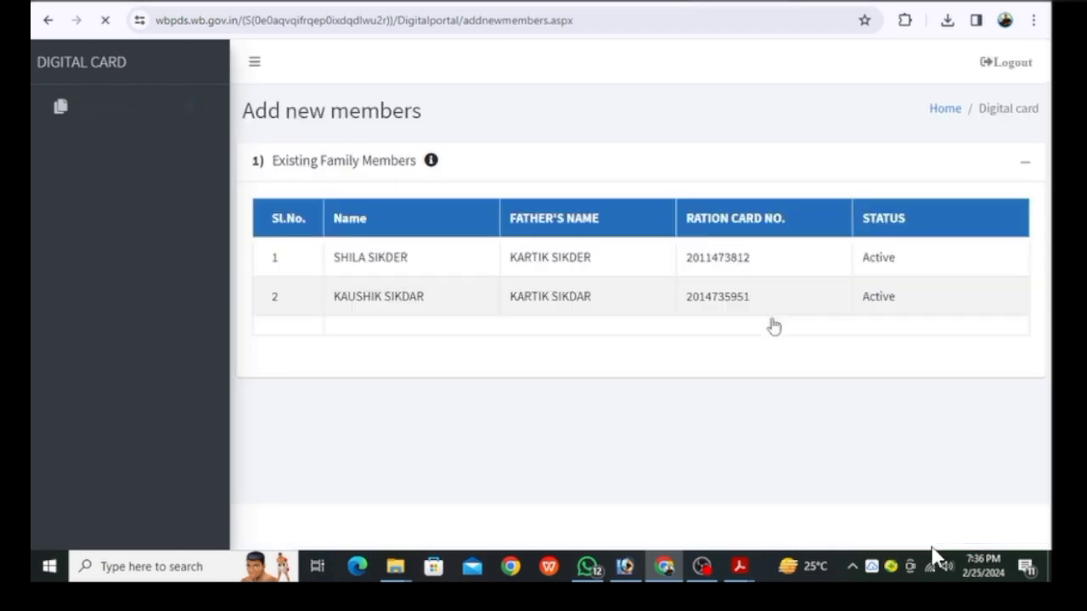
scroll(716, 347, "down", 3)
left_click(315, 229)
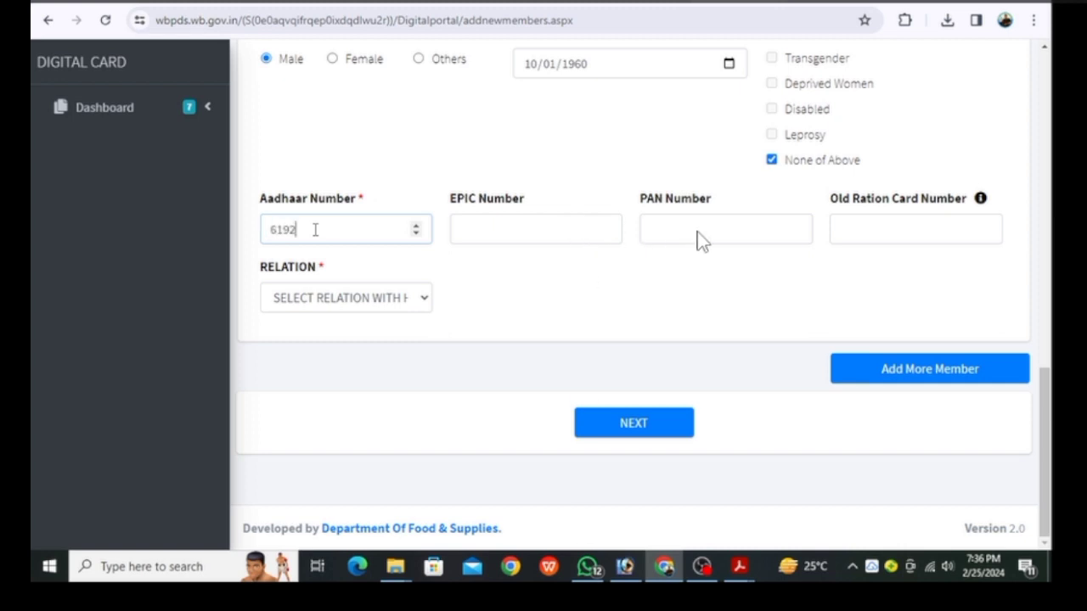
key("Tab")
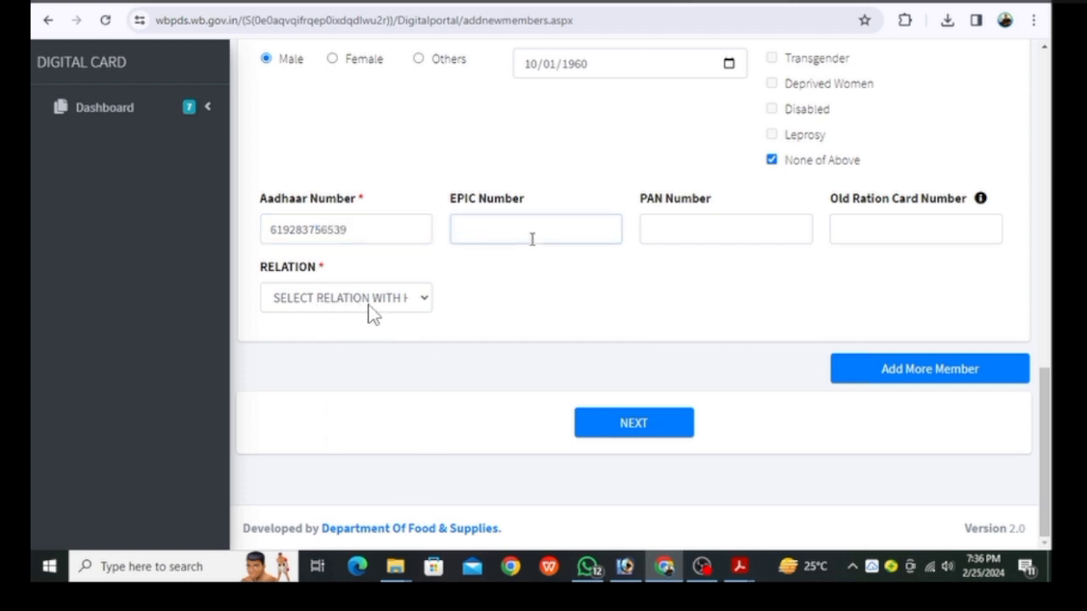
Paste the member's PAN number and set their relation to WIFE
left_click(777, 221)
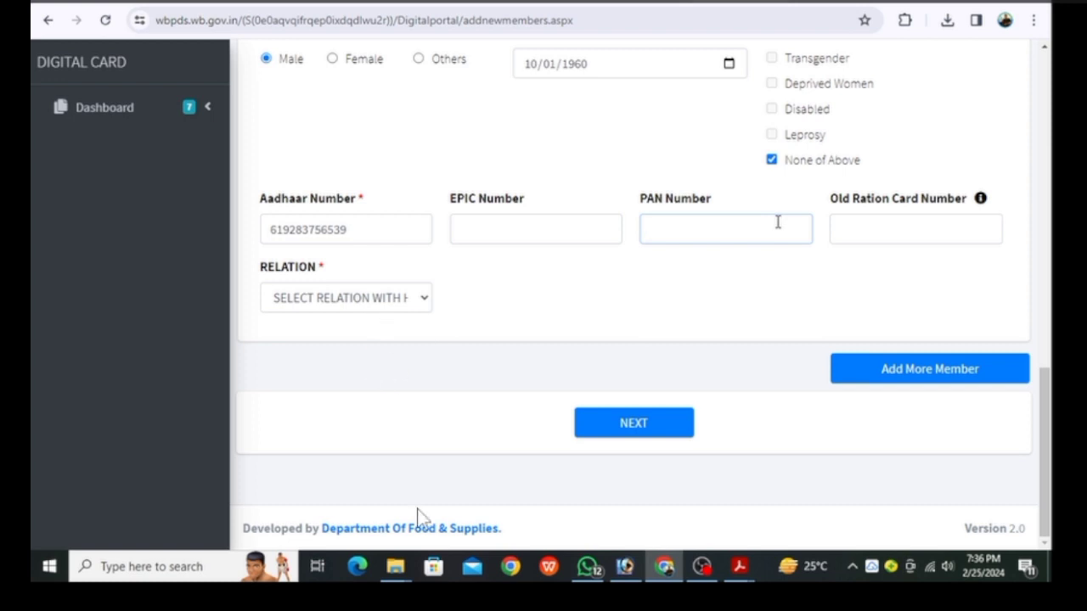
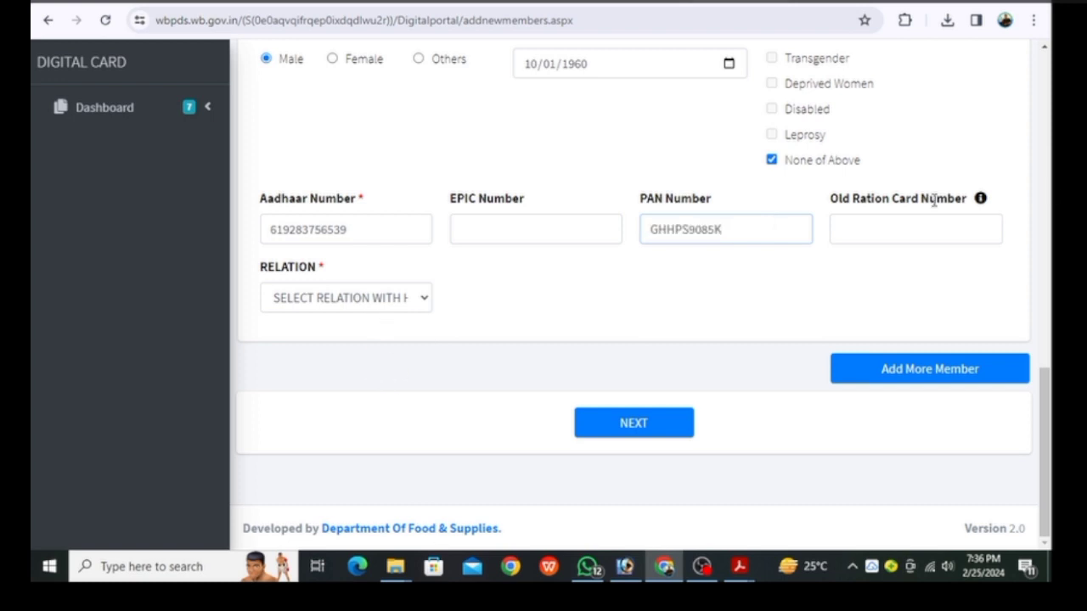
left_click(374, 302)
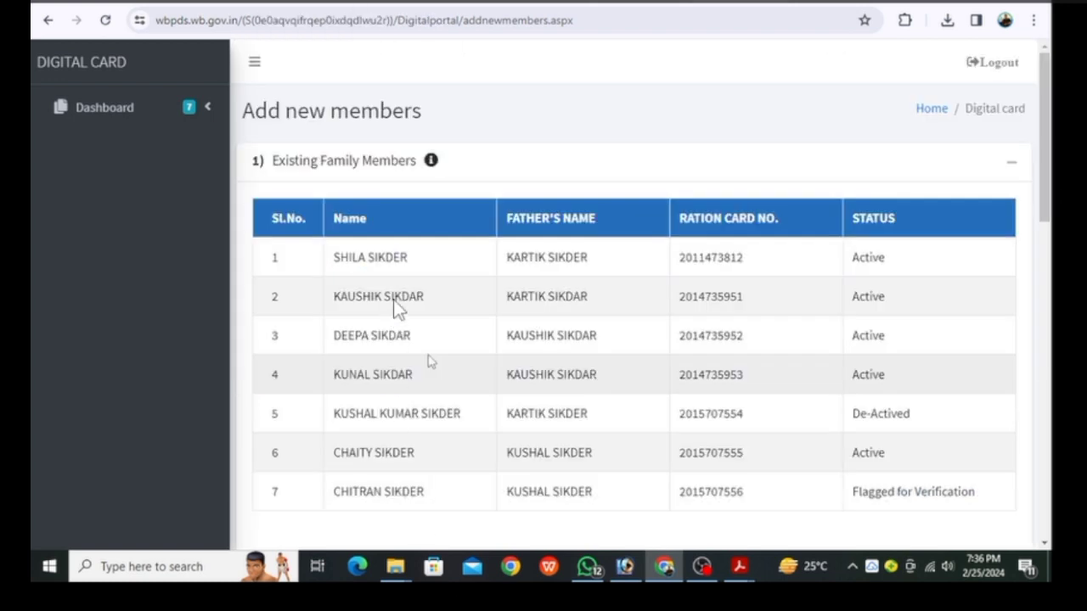
scroll(428, 361, "down", 8)
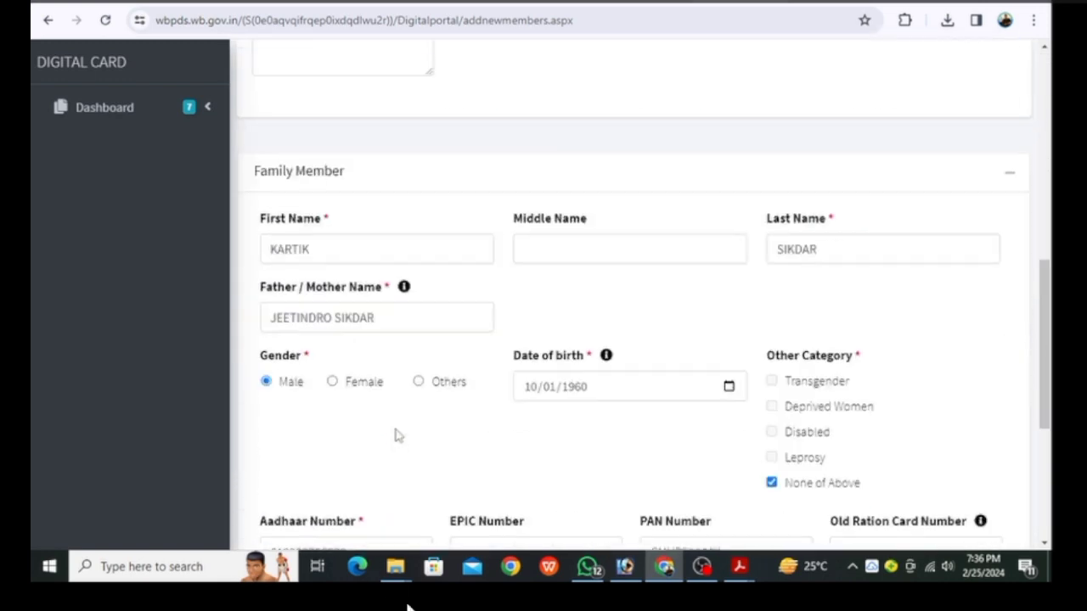
scroll(351, 476, "down", 2)
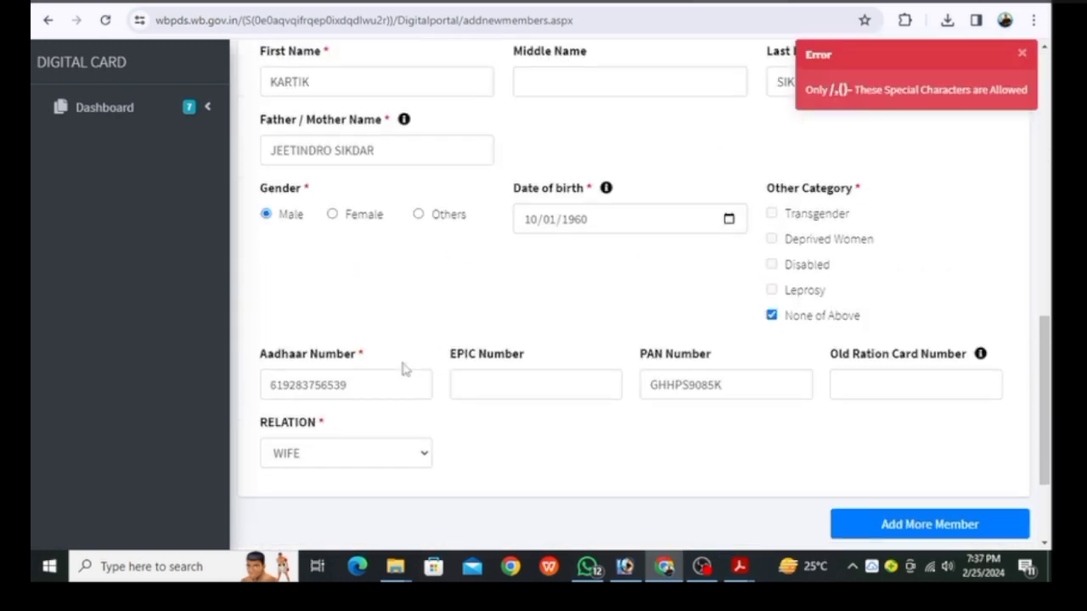
scroll(413, 374, "up", 5)
scroll(665, 384, "down", 5)
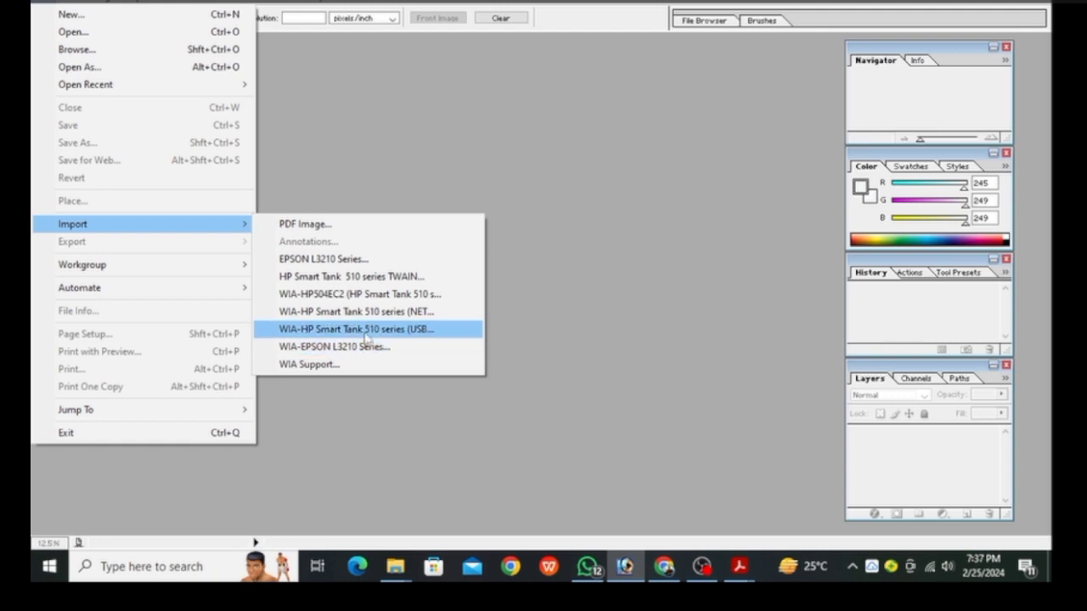
Scan the ID card from the HP Smart Tank 510, crop it, and save it as F1.pdf
left_click(367, 331)
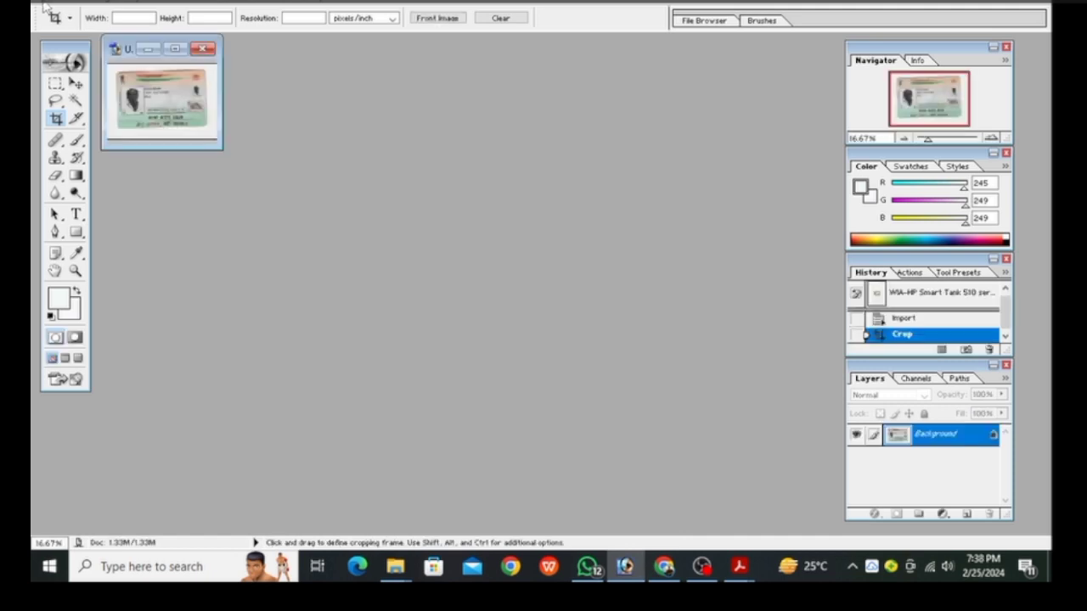
left_click(44, 3)
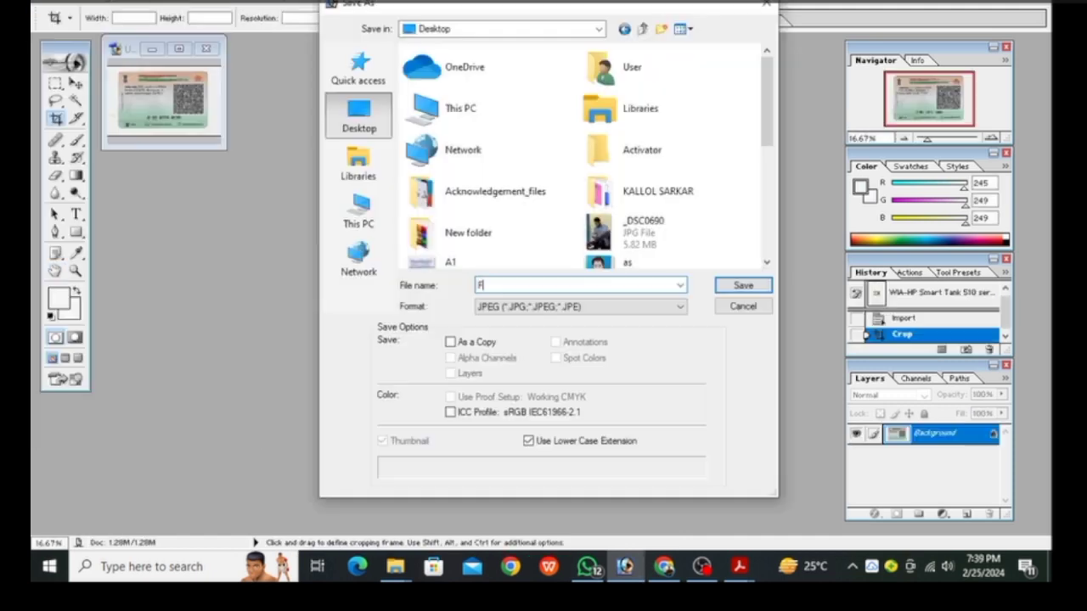
type("F")
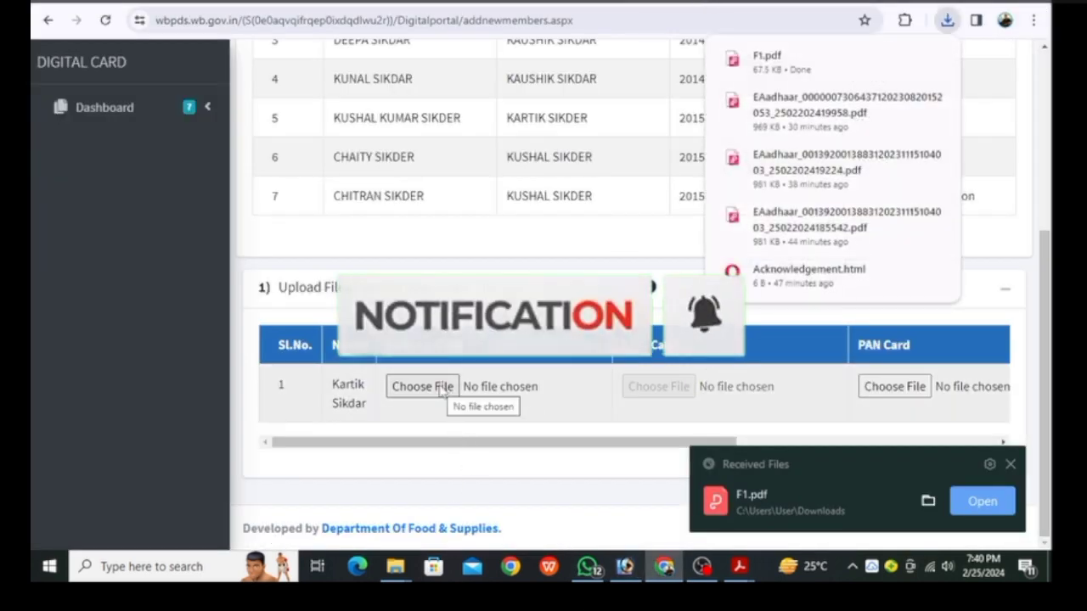
Attach F1.pdf as the Aadhaar card file, accept the declaration and request the OTP
left_click(422, 386)
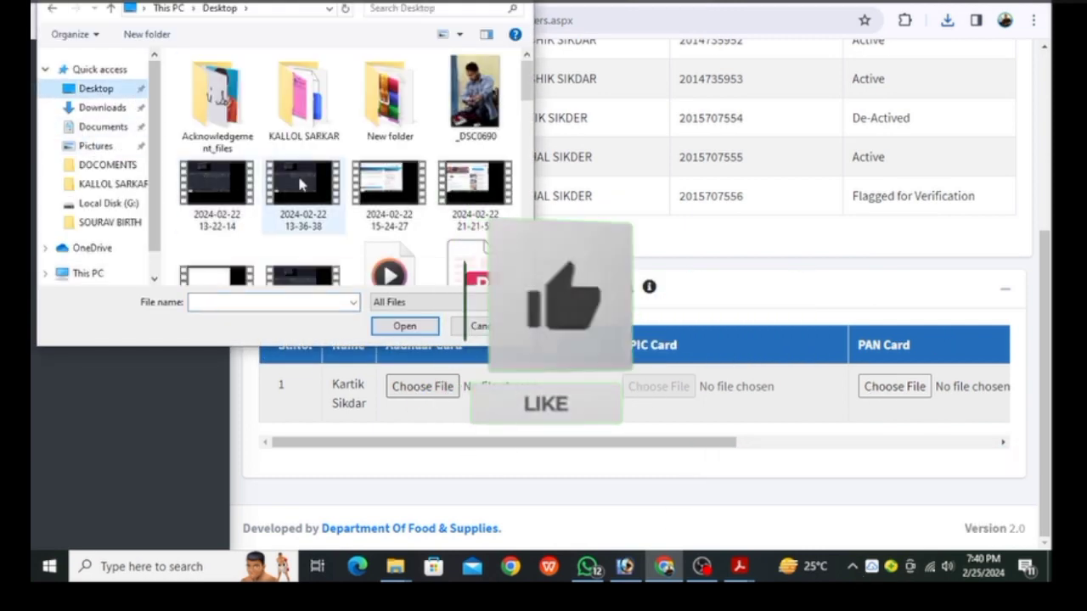
scroll(302, 182, "down", 1)
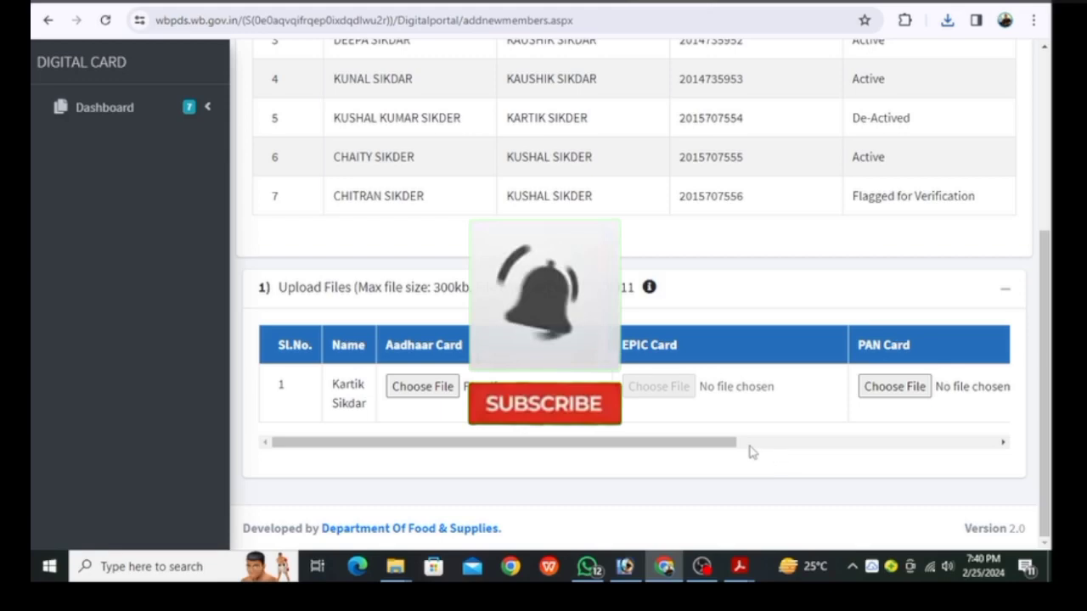
left_click_drag(722, 444, 850, 447)
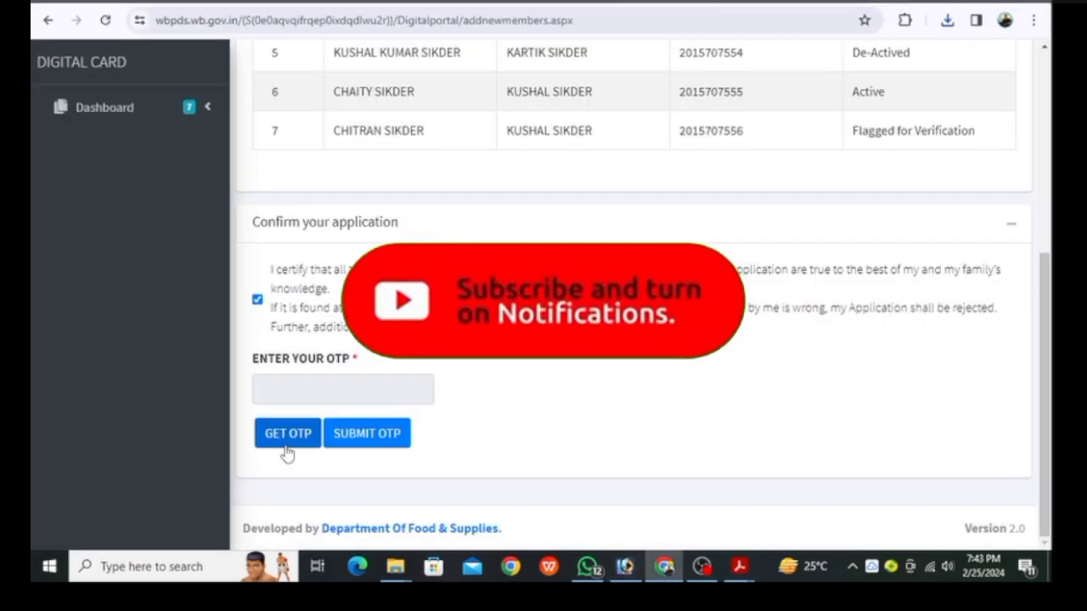
left_click(287, 452)
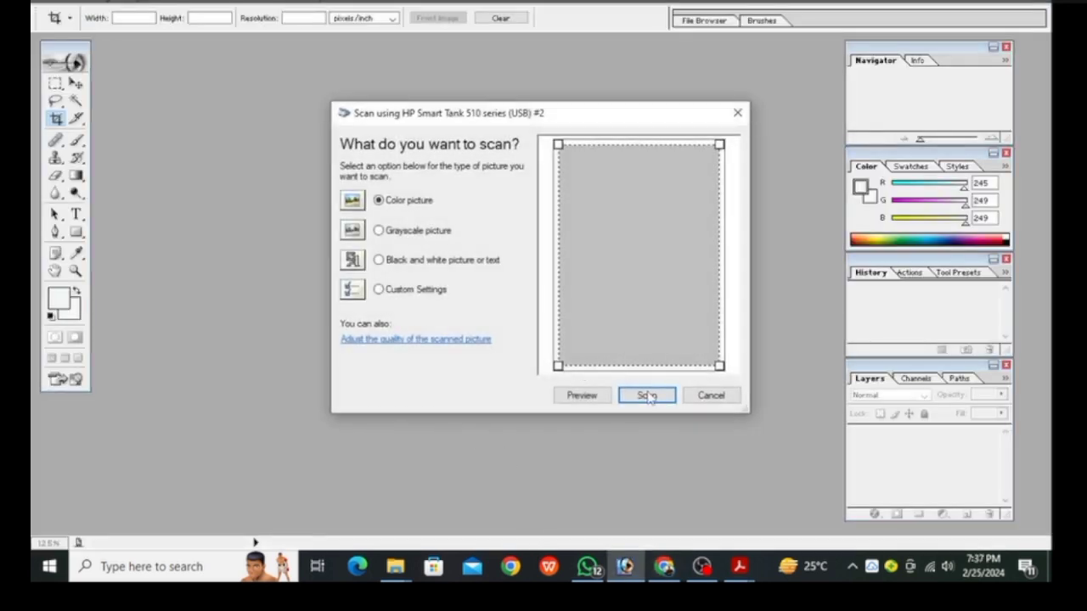
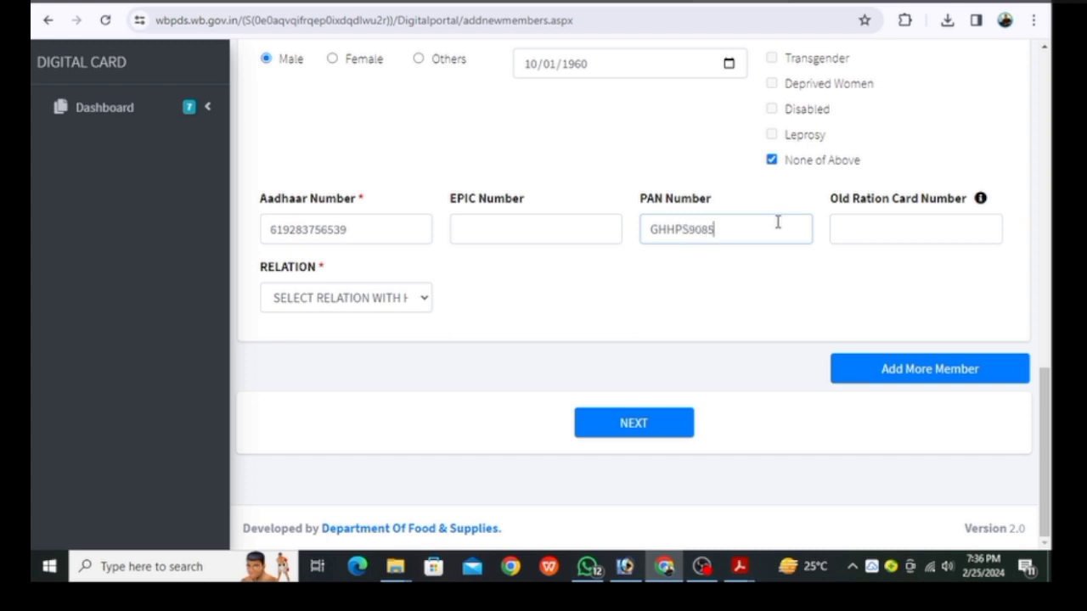
Set the member's relation to the head of family as WIFE
left_click(373, 305)
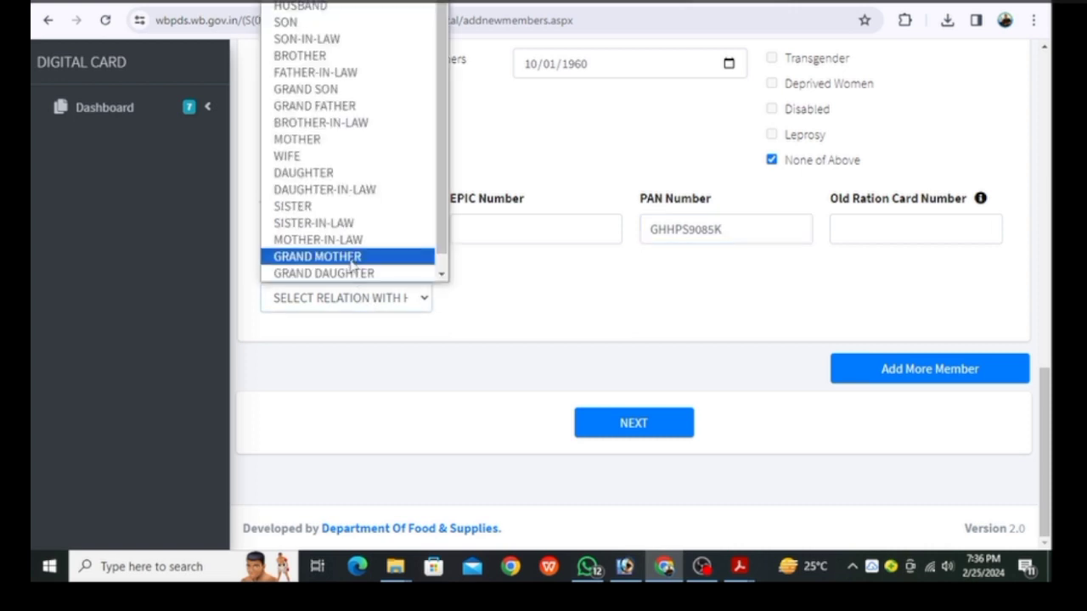
scroll(352, 265, "down", 1)
scroll(353, 267, "up", 1)
scroll(355, 269, "down", 1)
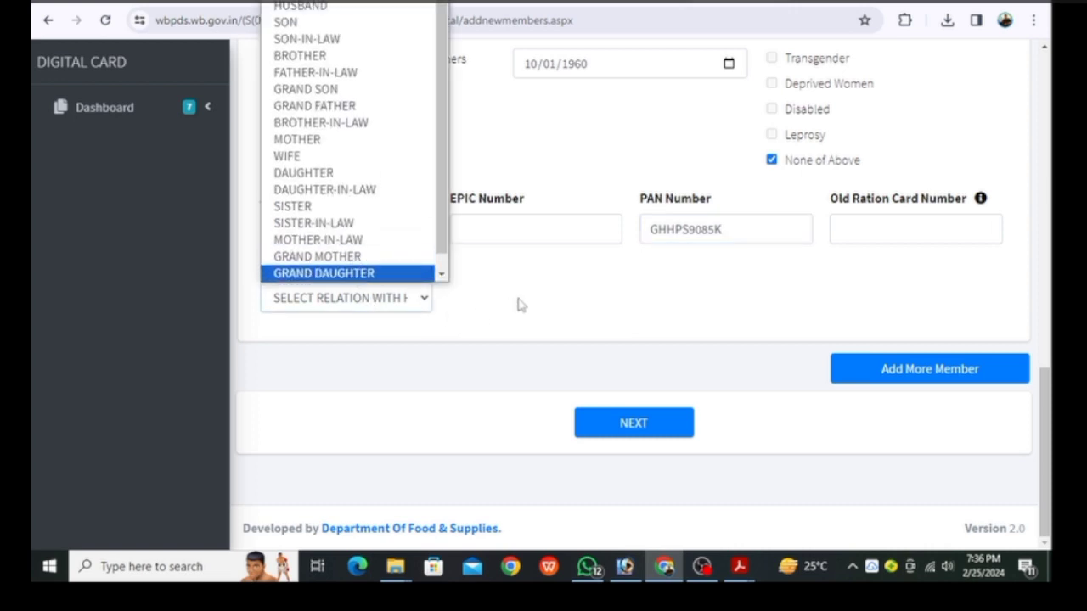
left_click(516, 303)
left_click(376, 302)
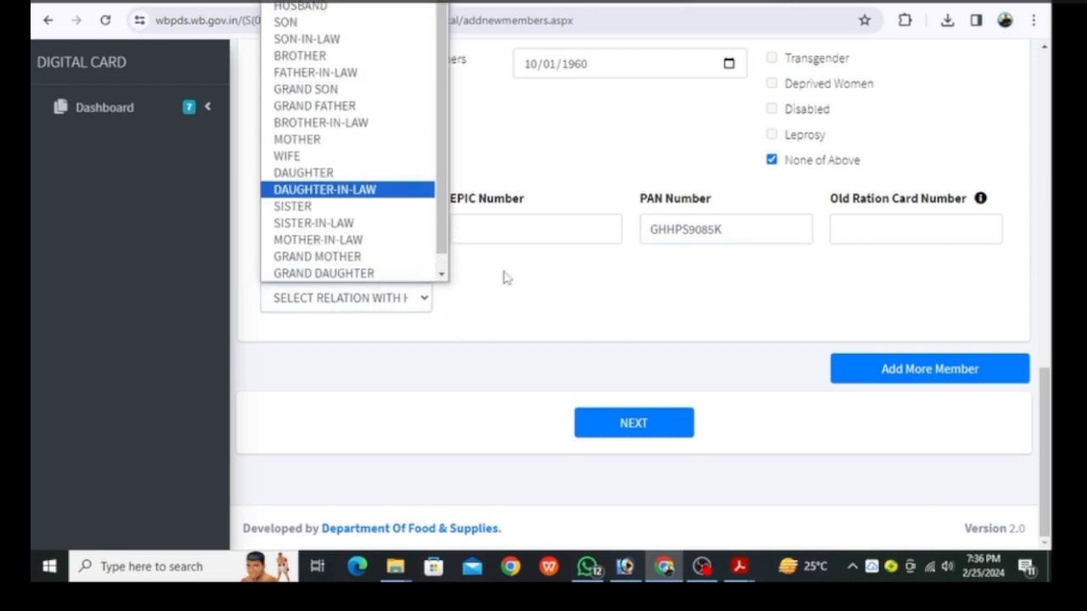
scroll(514, 315, "up", 10)
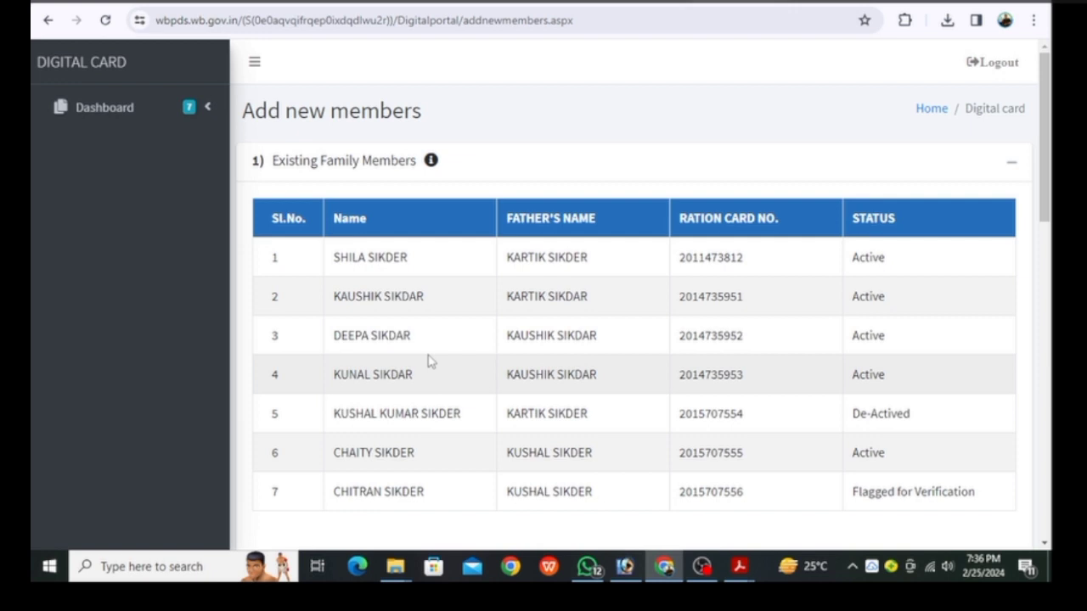
scroll(429, 361, "down", 8)
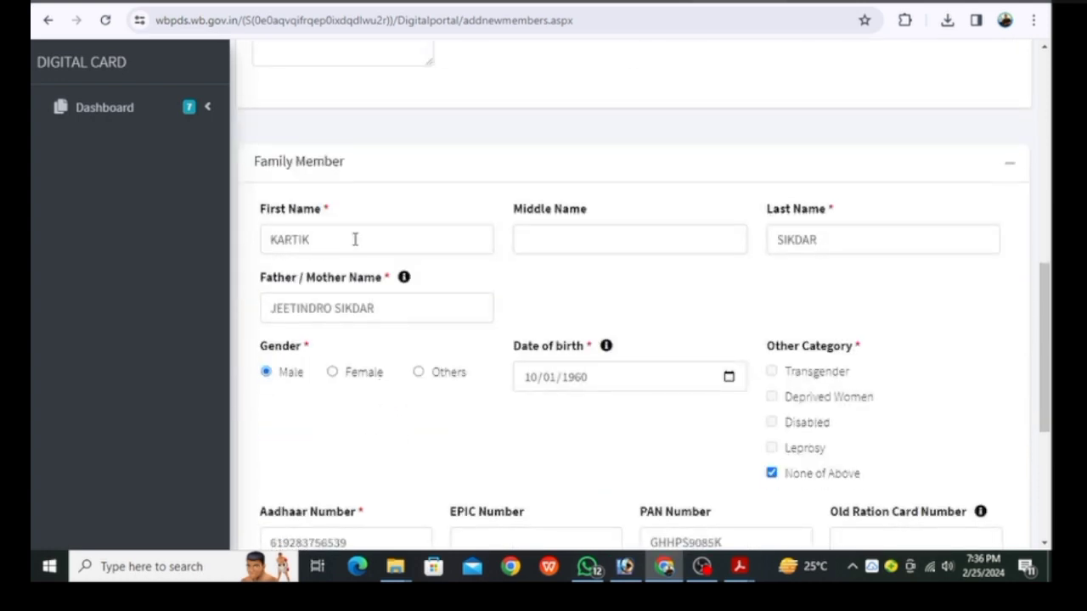
scroll(354, 472, "down", 4)
left_click(393, 297)
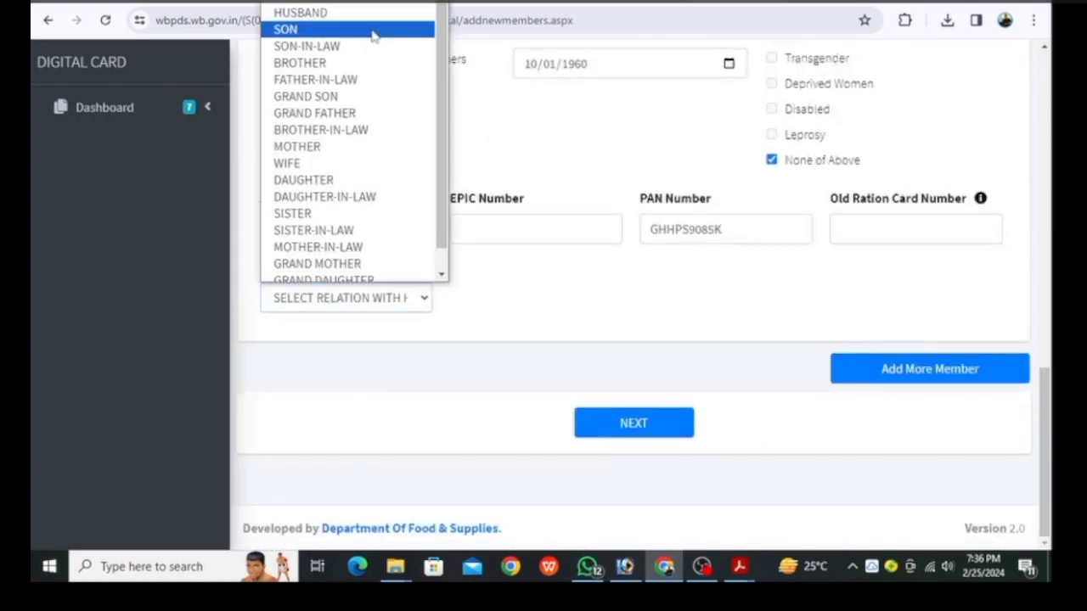
left_click(340, 166)
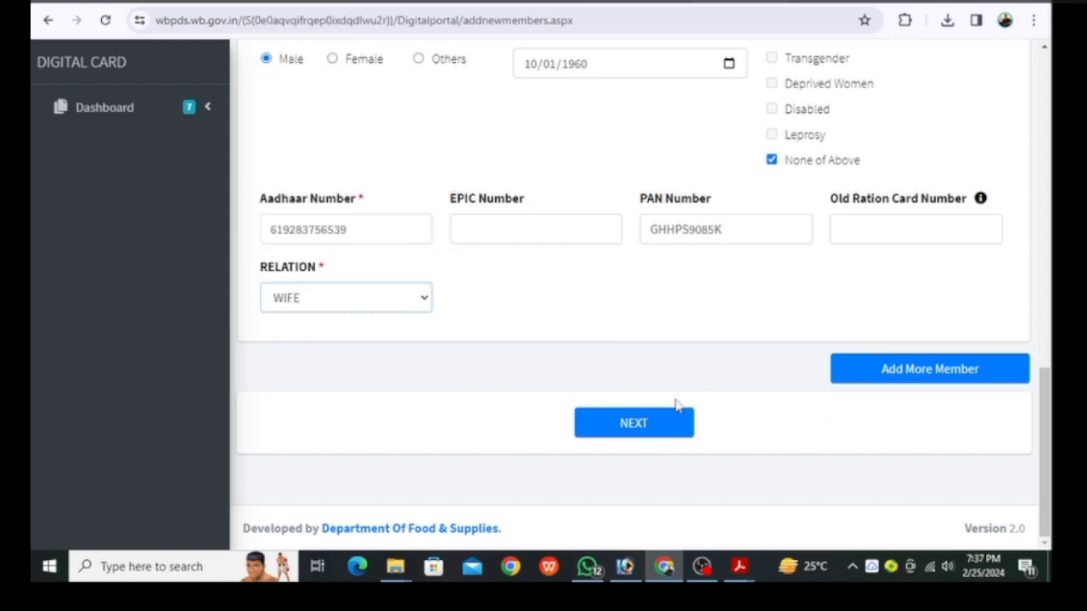
Delete the colon after 'PO' in the address to clear the special-character error
left_click(636, 425)
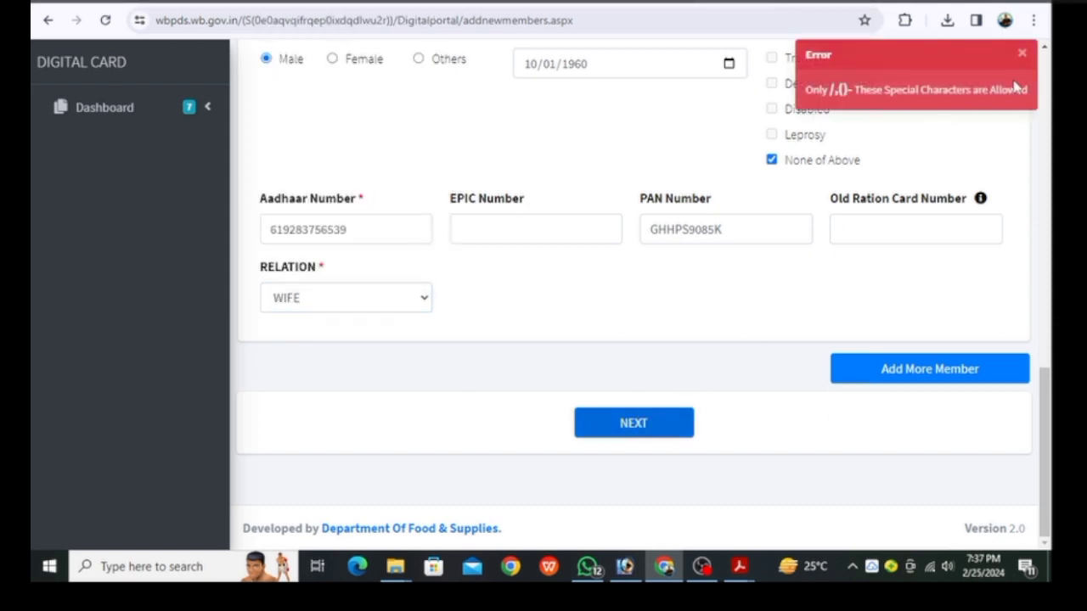
scroll(435, 353, "up", 4)
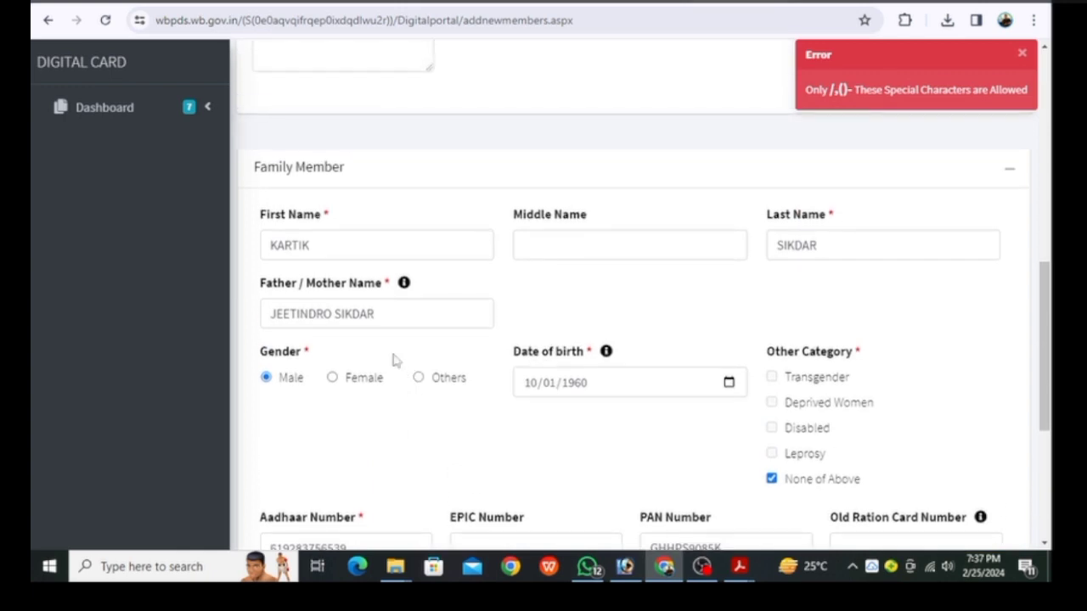
scroll(439, 393, "up", 7)
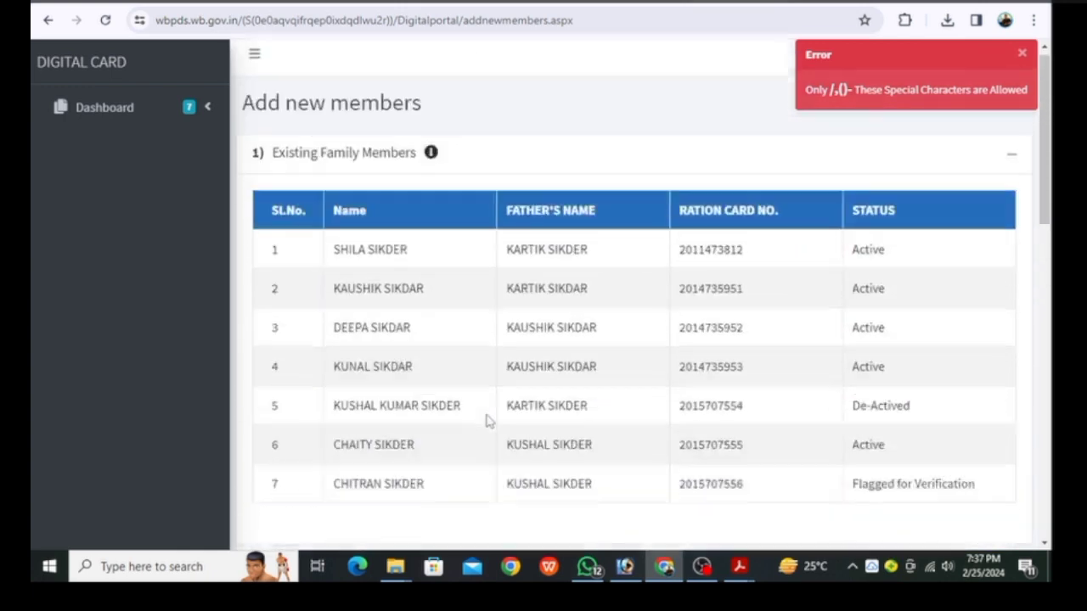
scroll(488, 420, "down", 4)
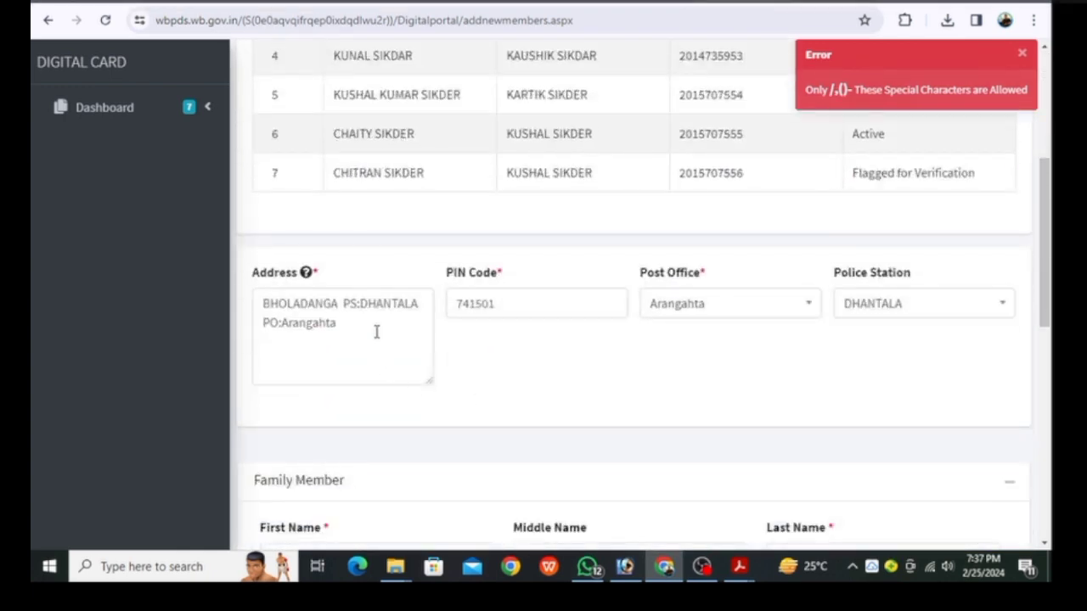
left_click(284, 331)
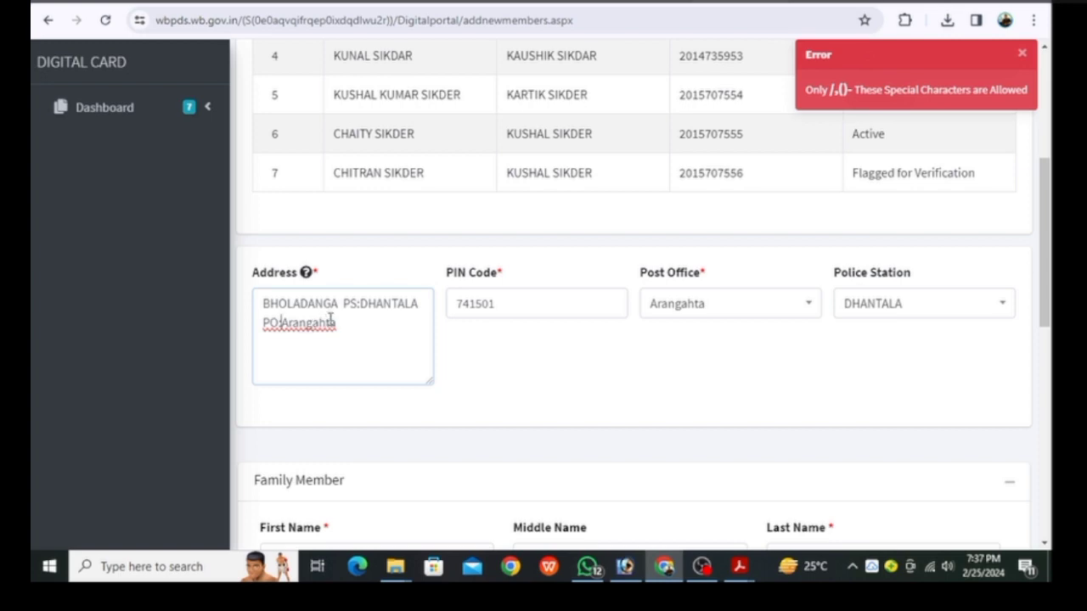
key("BackSpace")
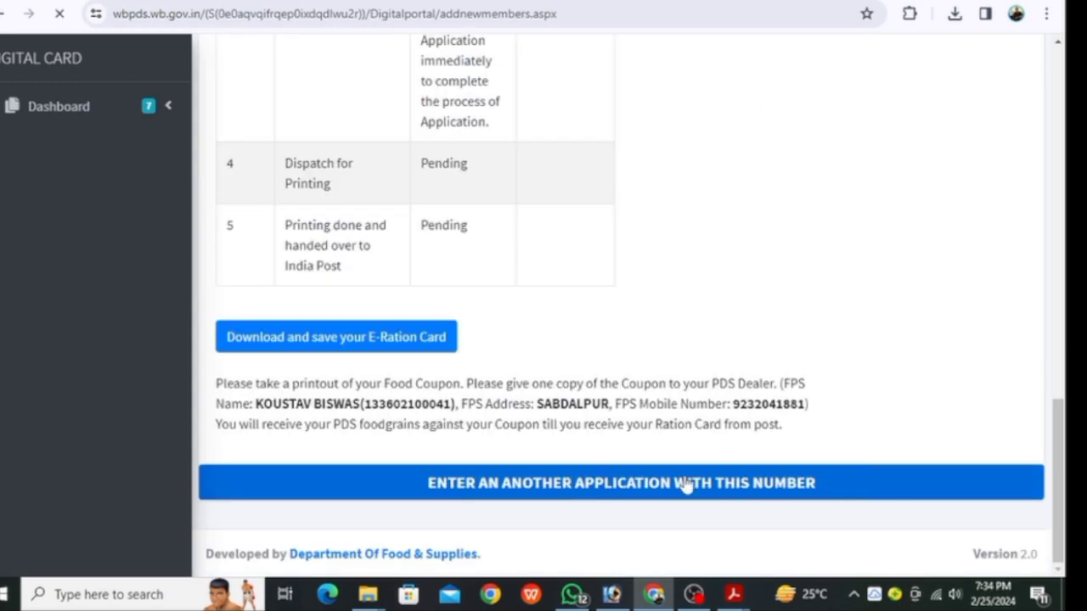
Enter the new member's first name, last name and father's name
scroll(427, 311, "down", 11)
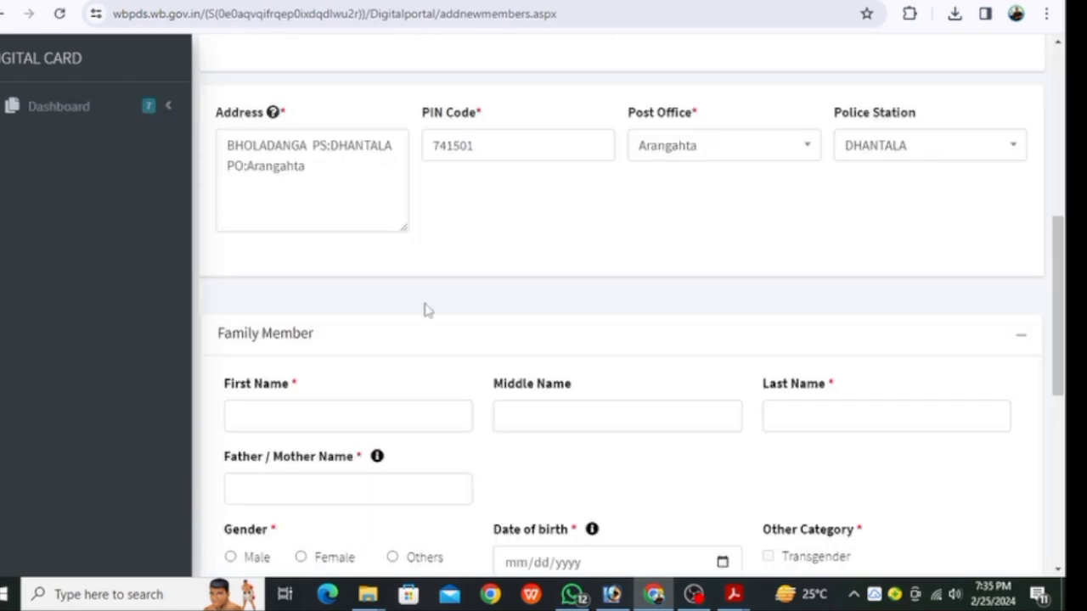
scroll(308, 509, "up", 5)
left_click(323, 417)
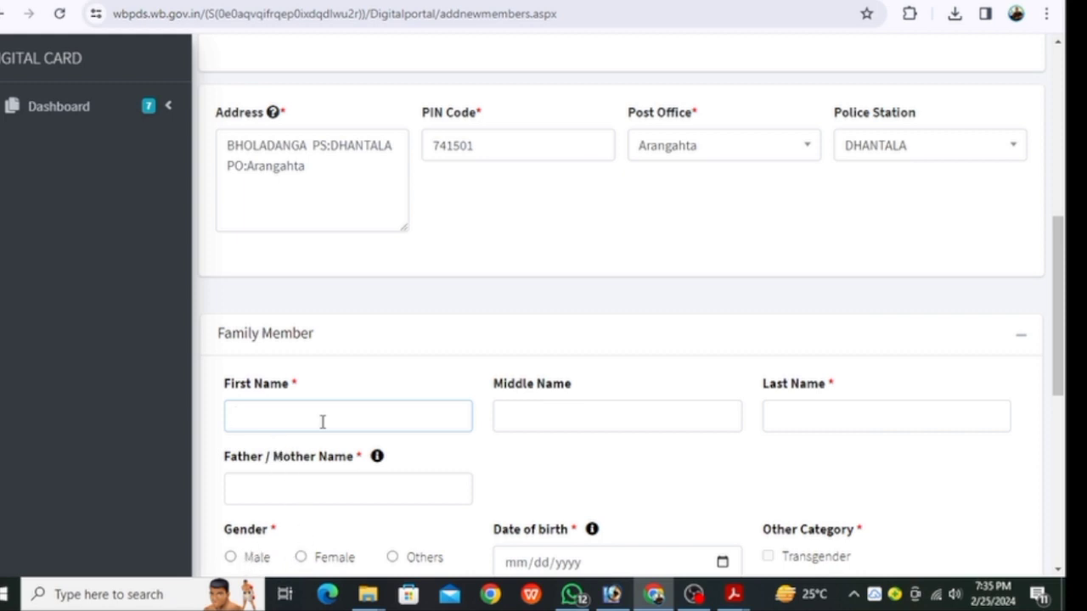
left_click(808, 416)
type("SIKDAR")
scroll(510, 340, "down", 2)
left_click(270, 318)
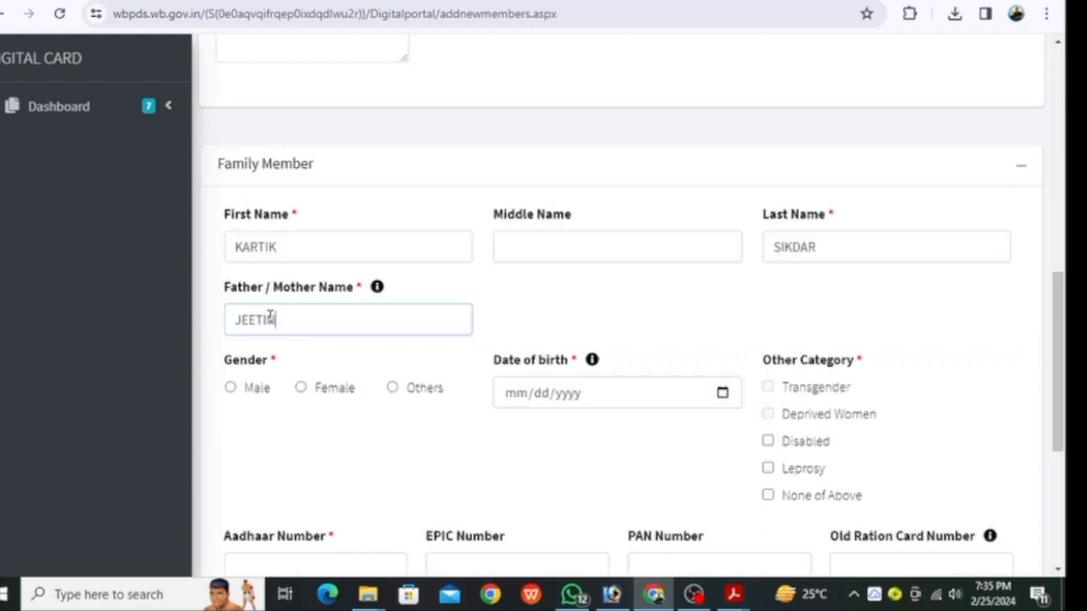
scroll(318, 339, "down", 2)
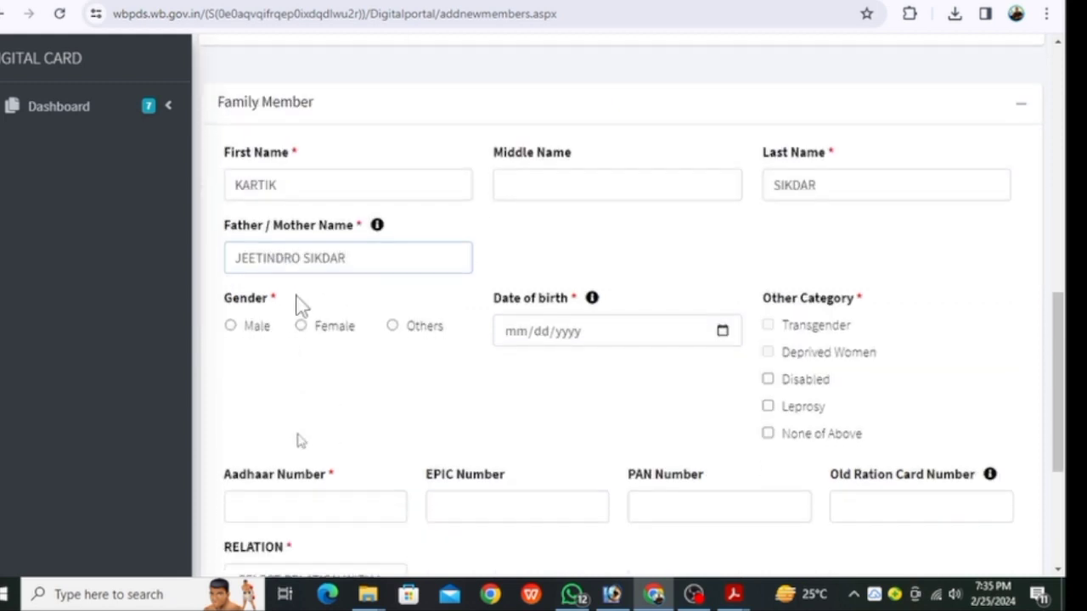
left_click(239, 219)
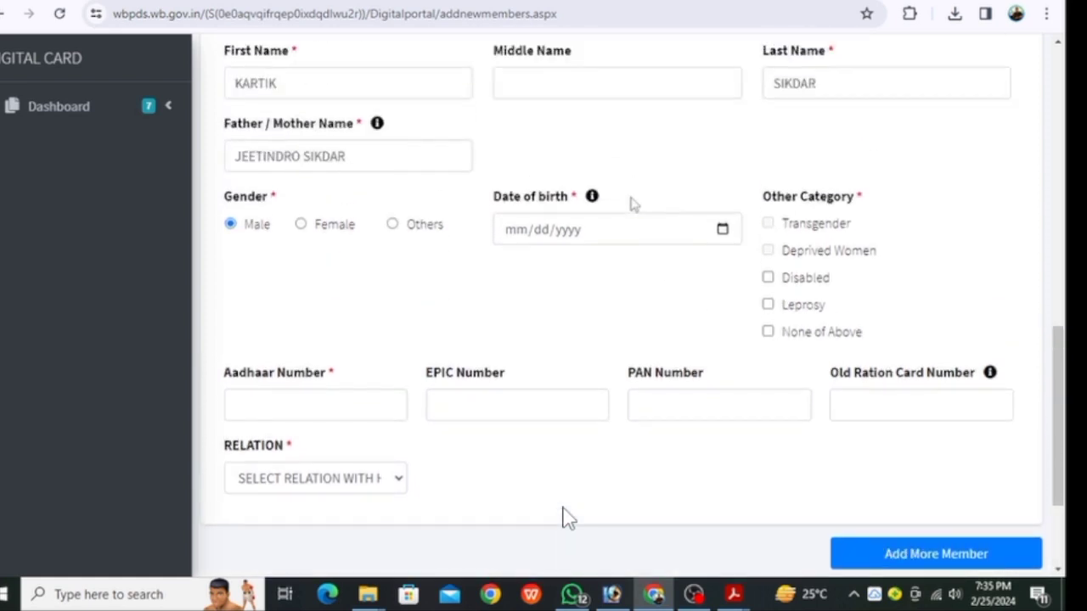
left_click(627, 229)
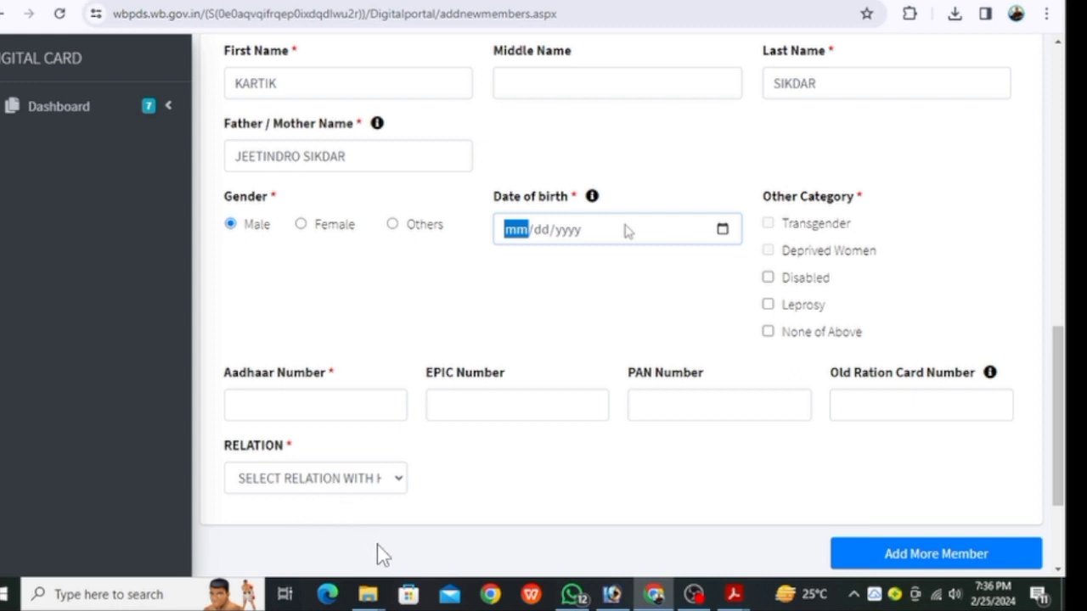
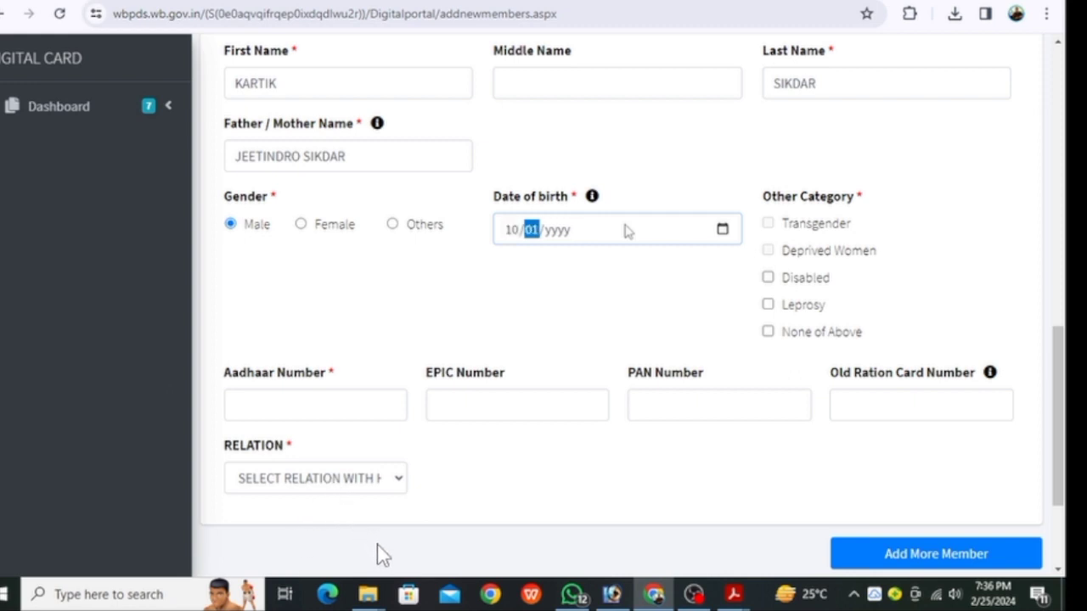
left_click(558, 231)
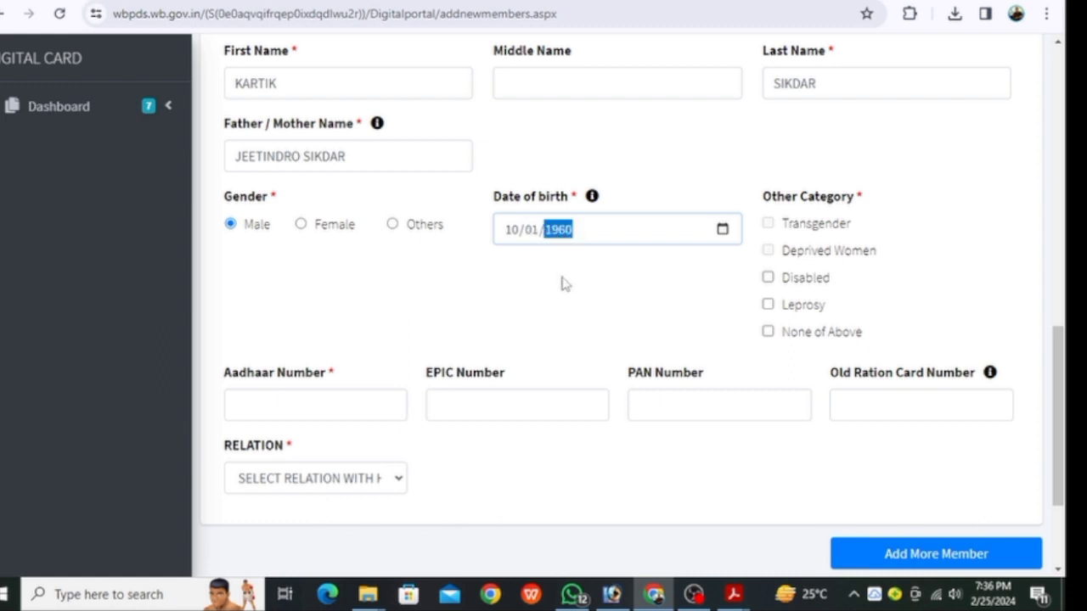
left_click(561, 283)
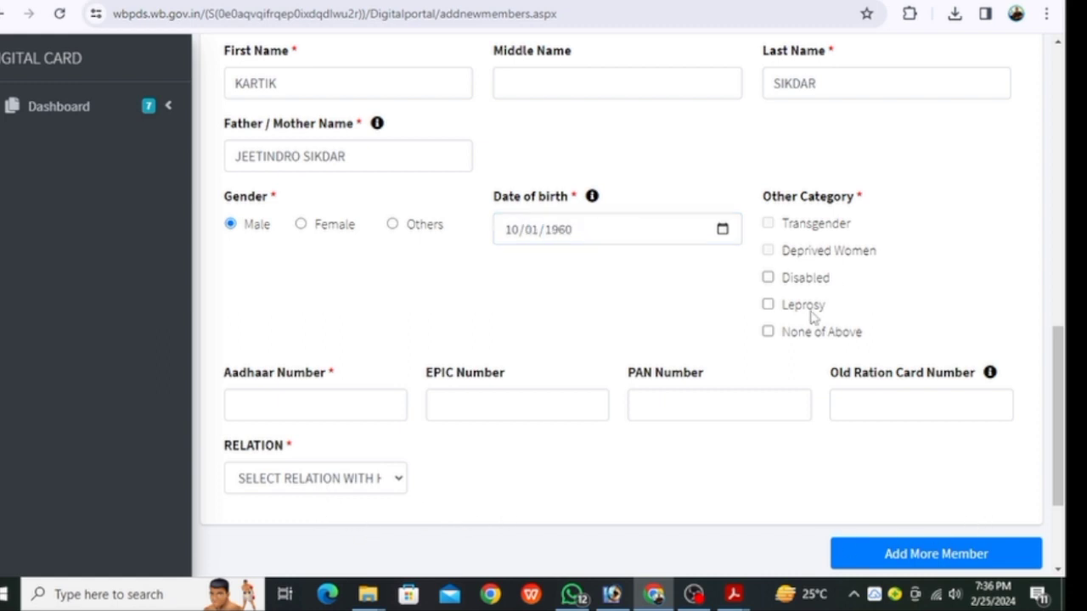
left_click(769, 332)
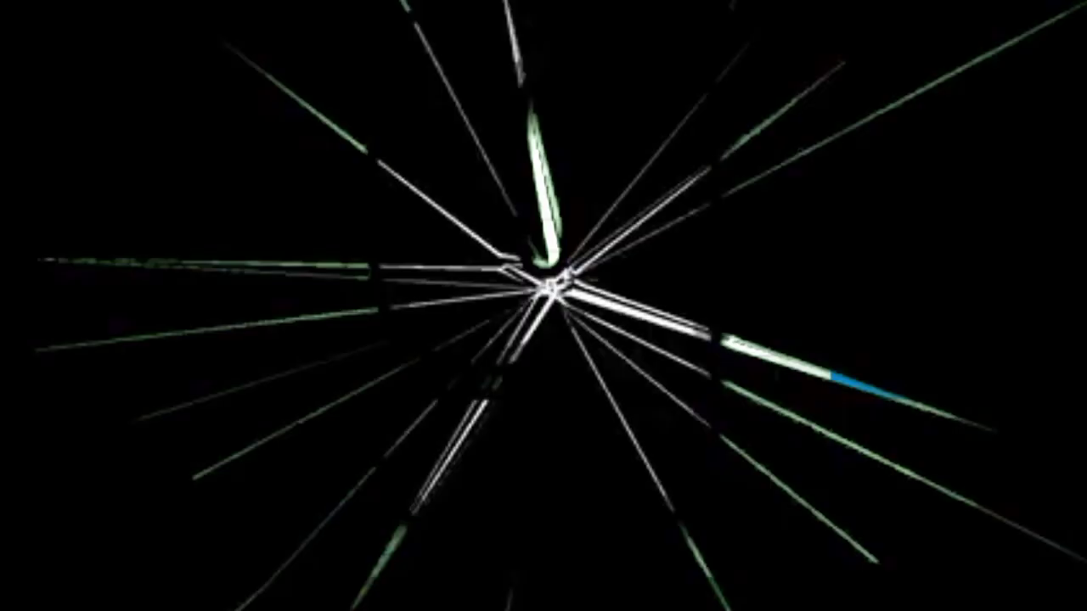
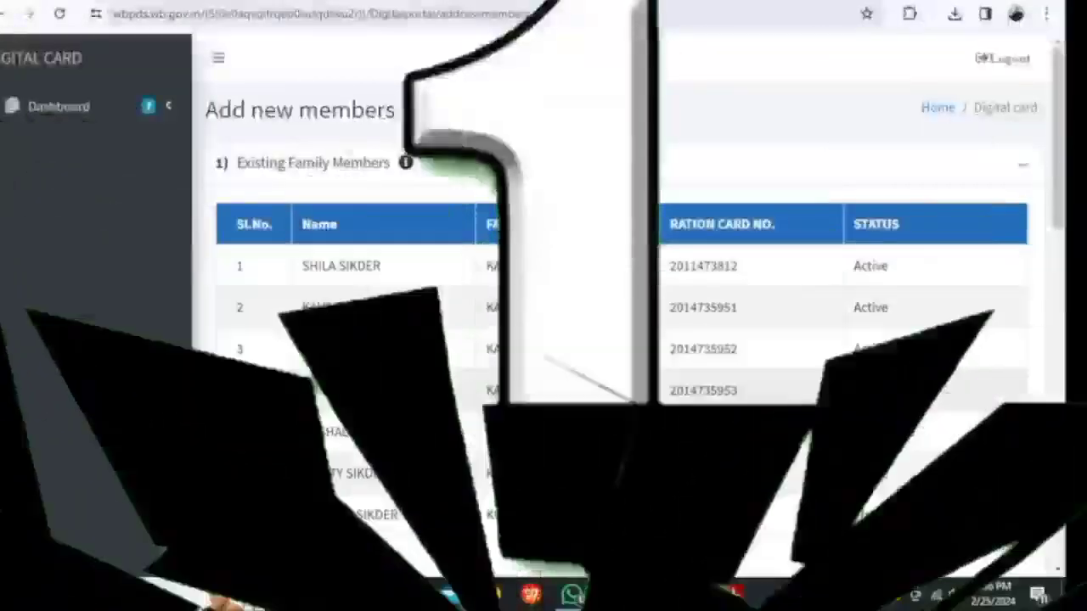
Type the new member's Aadhaar number into the Family Member form
scroll(366, 445, "down", 4)
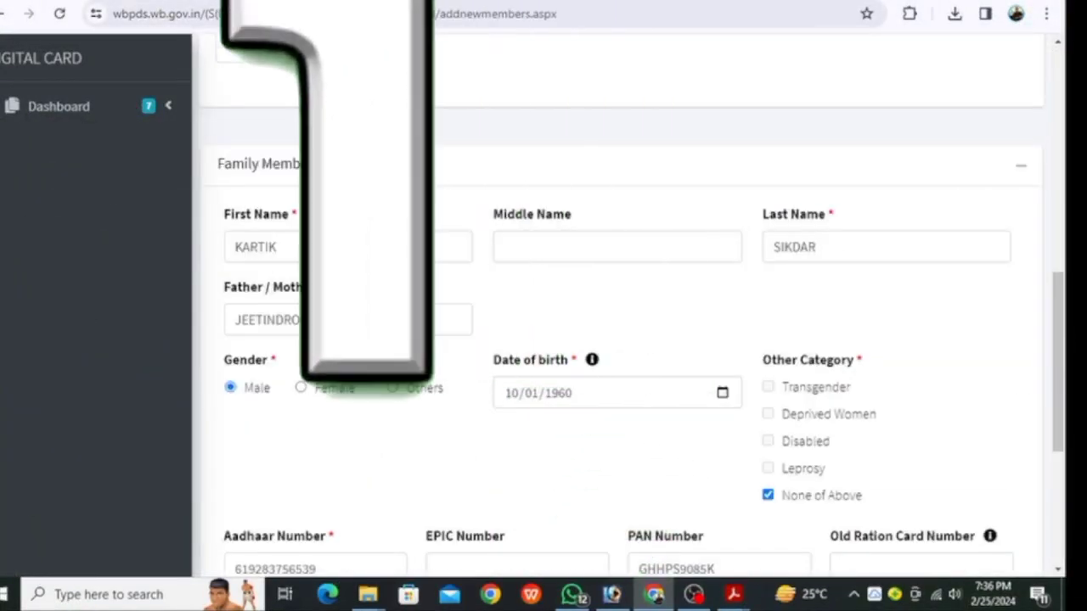
scroll(321, 493, "down", 3)
scroll(377, 389, "up", 7)
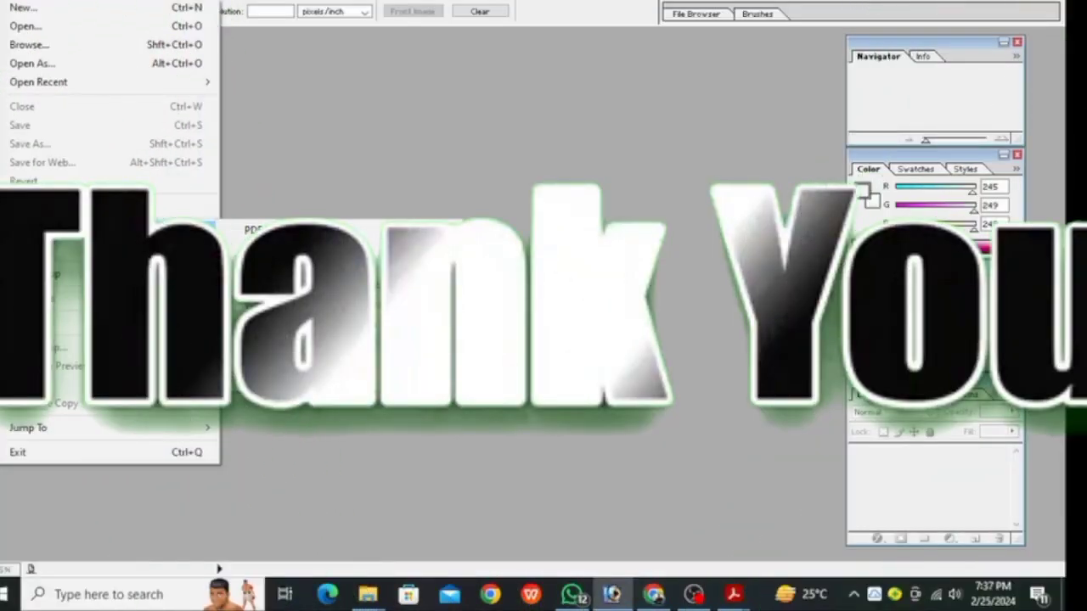
Scan the member's document in colour from the HP Smart Tank 510 and save it
mouse_move(170, 230)
left_click(337, 344)
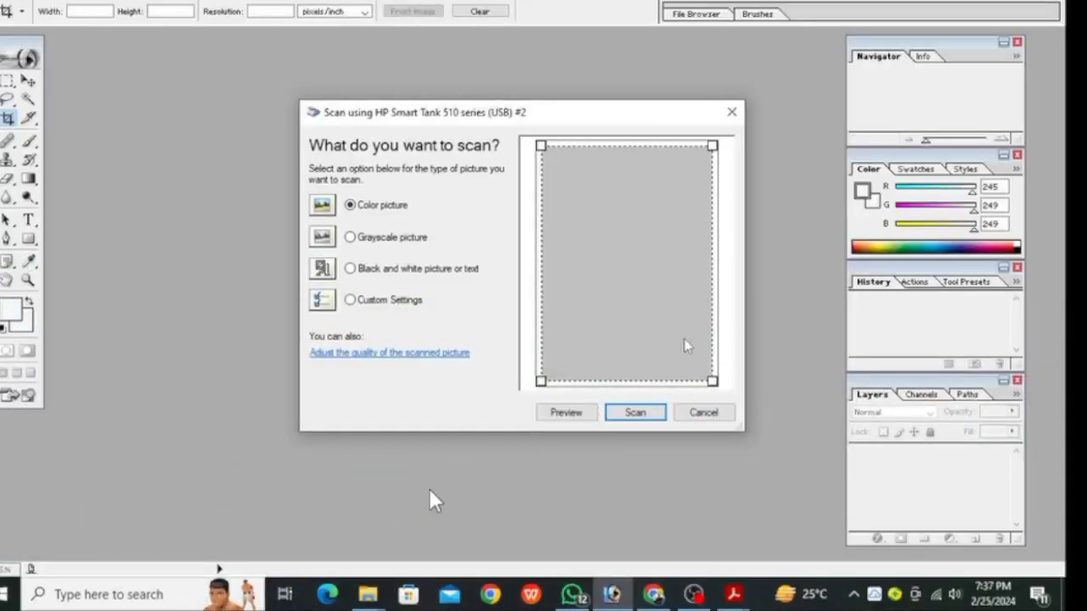
left_click(635, 412)
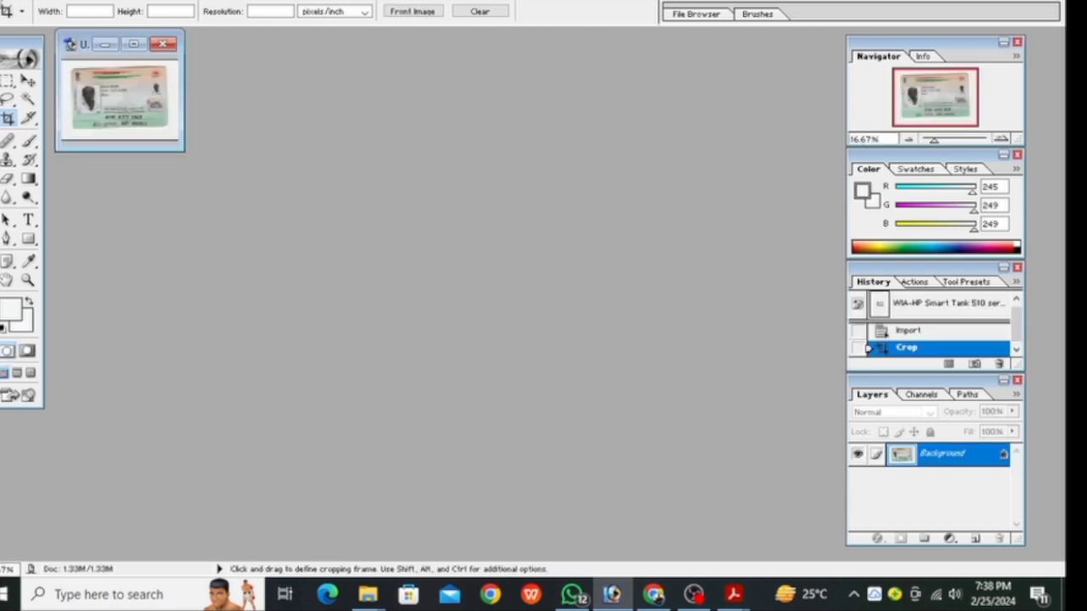
key("alt+f")
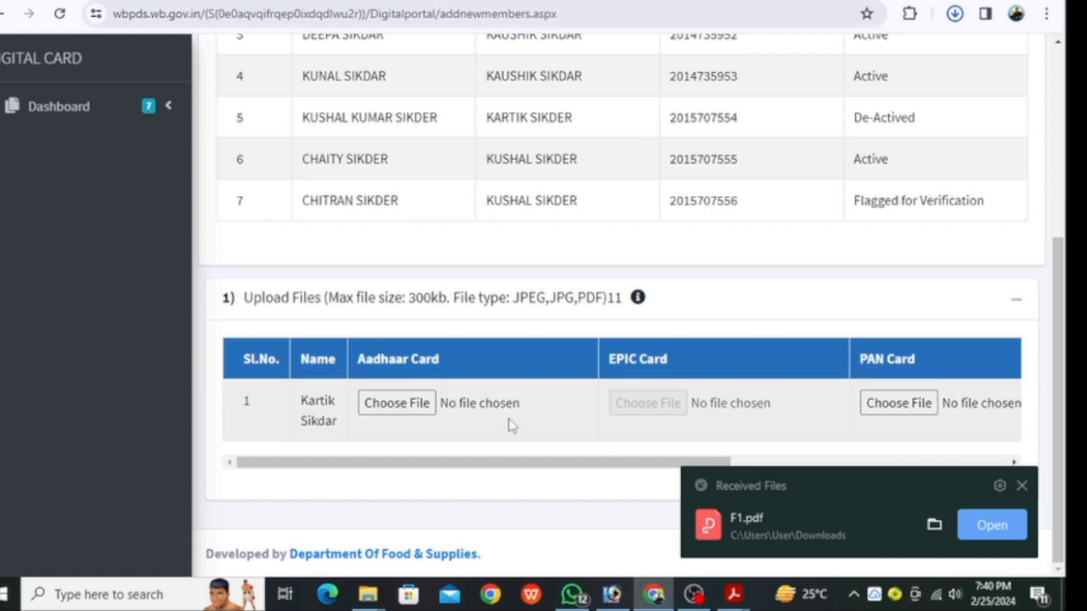
Attach F1.pdf as the Aadhaar card file and tick the confirmation declaration
left_click(389, 408)
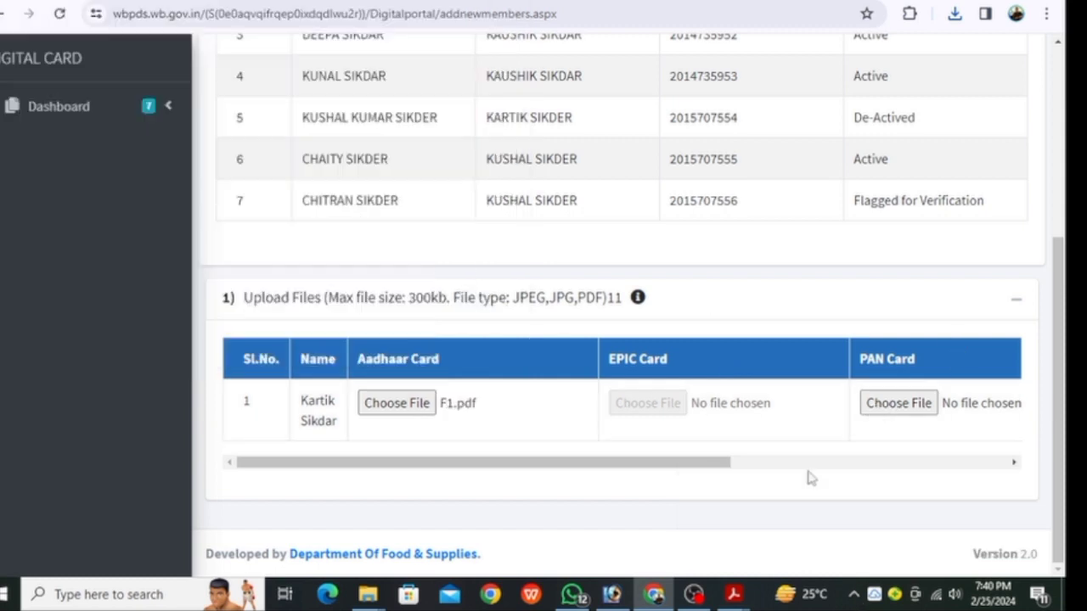
left_click_drag(710, 466, 883, 481)
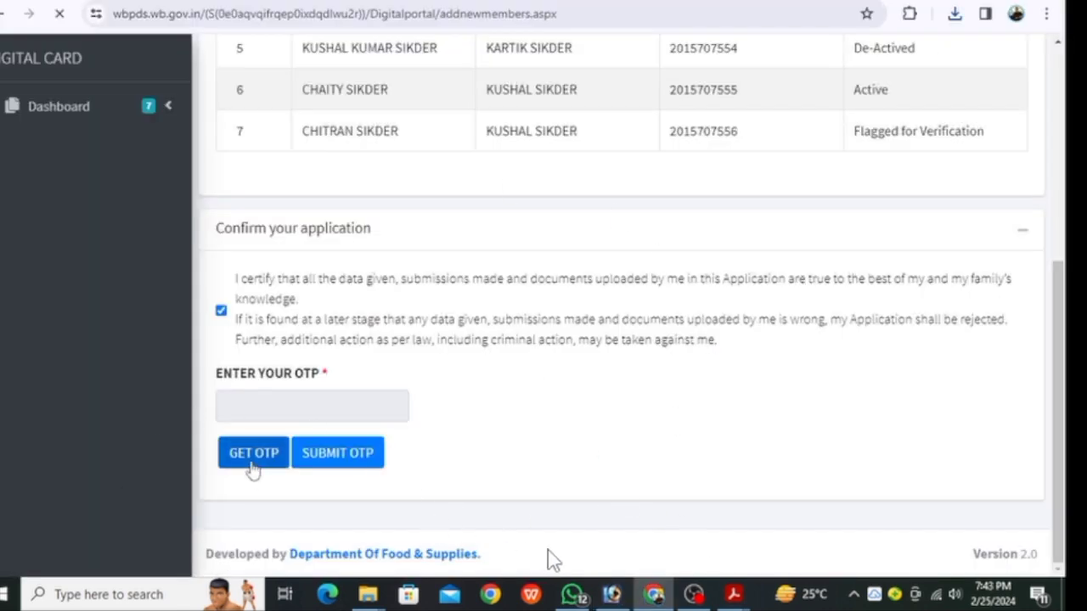
Request an OTP to confirm the new-member application in the Confirm your application section
left_click(254, 459)
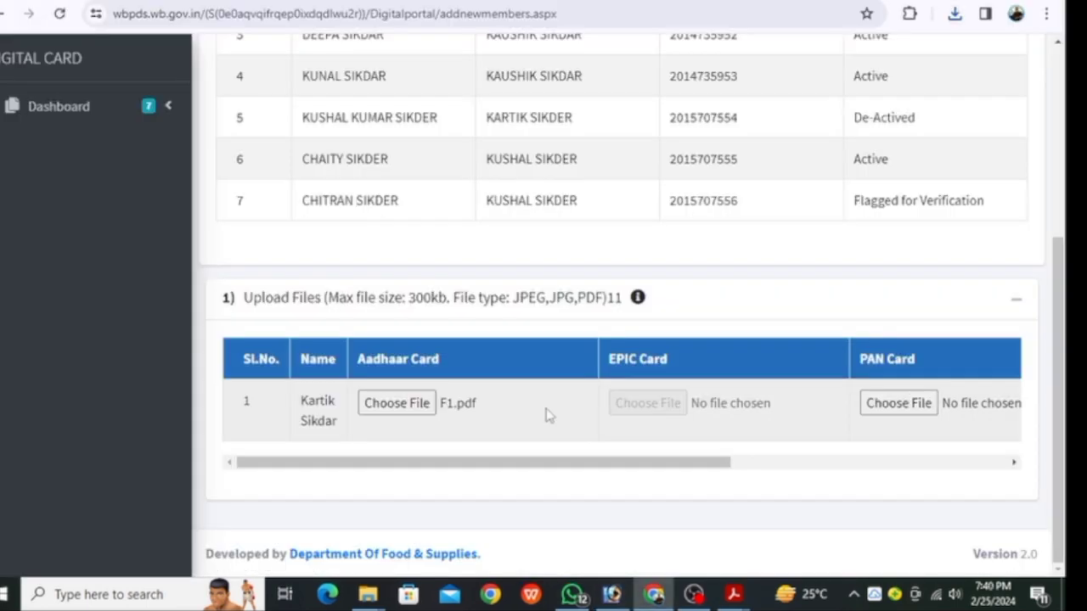
Drag horizontally across the window while bringing in the scanned document
left_click_drag(709, 464, 929, 471)
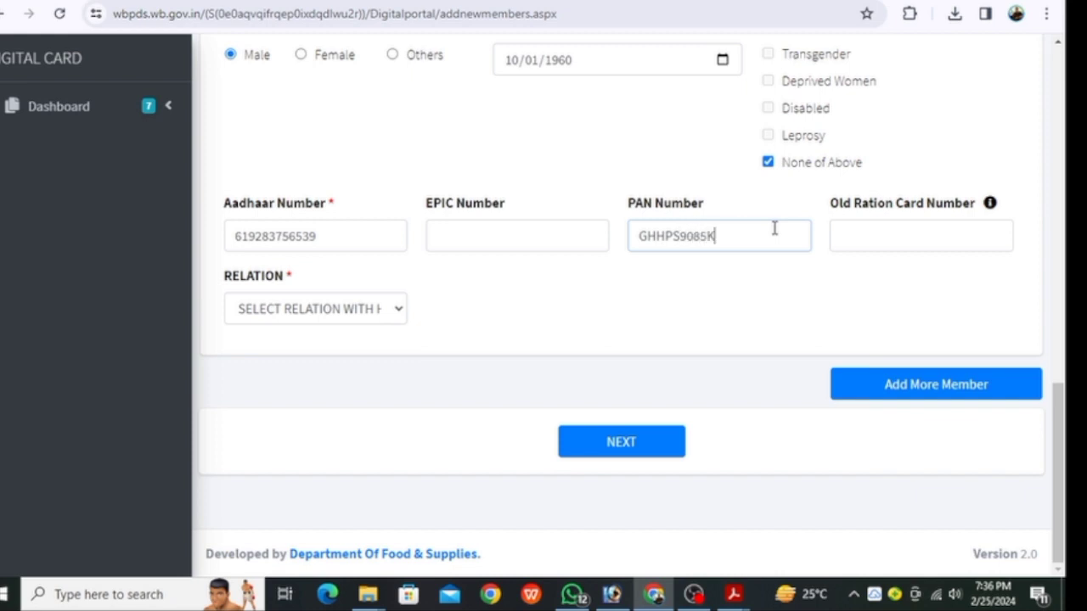
left_click(345, 315)
scroll(318, 276, "down", 1)
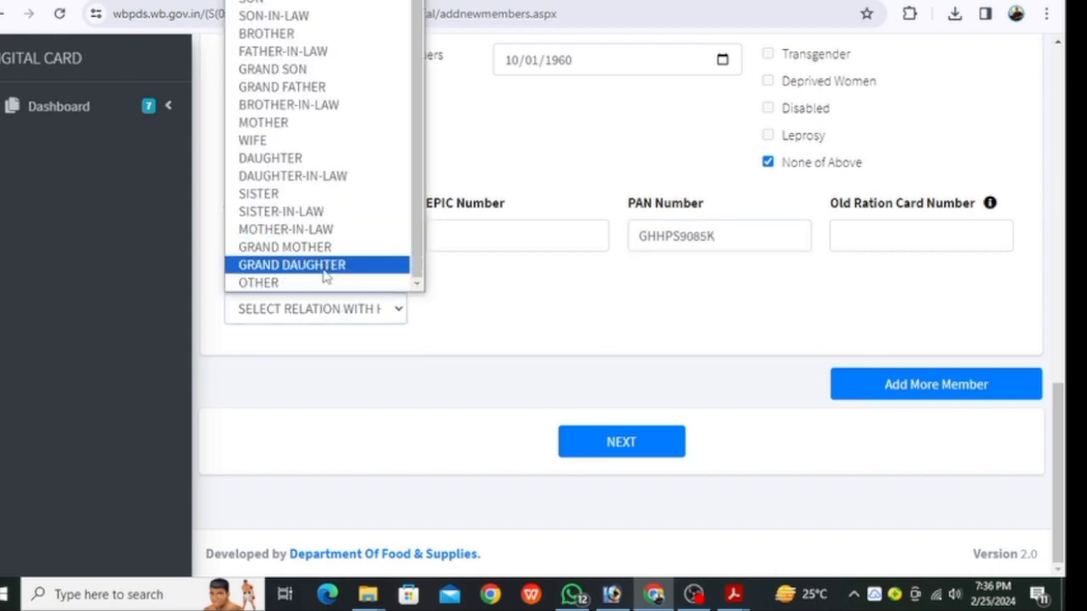
scroll(331, 280, "up", 1)
left_click(499, 313)
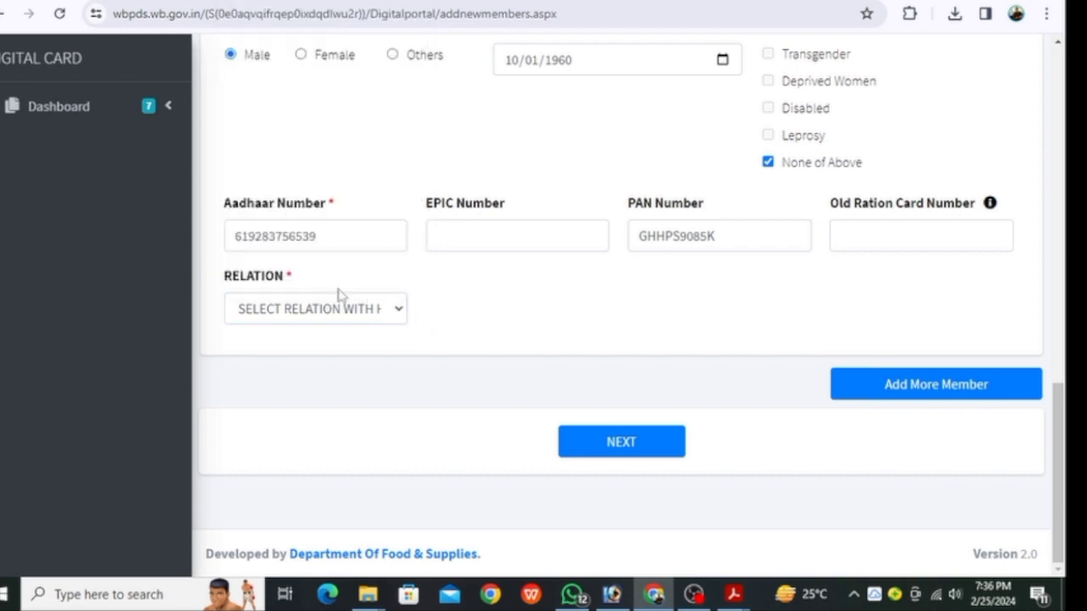
left_click(345, 309)
left_click(483, 287)
scroll(495, 327, "up", 8)
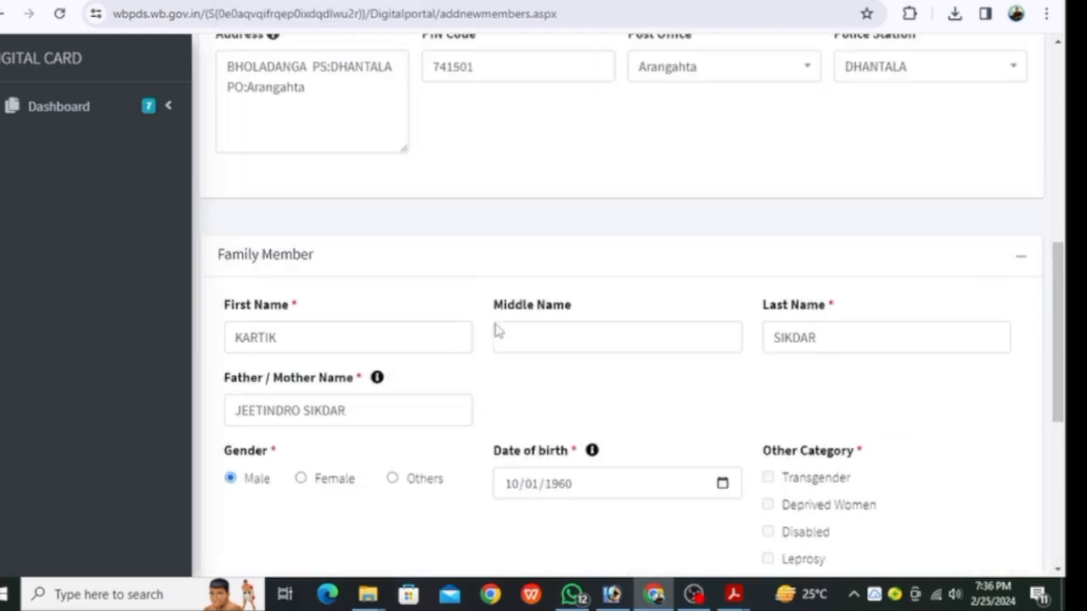
scroll(499, 341, "up", 3)
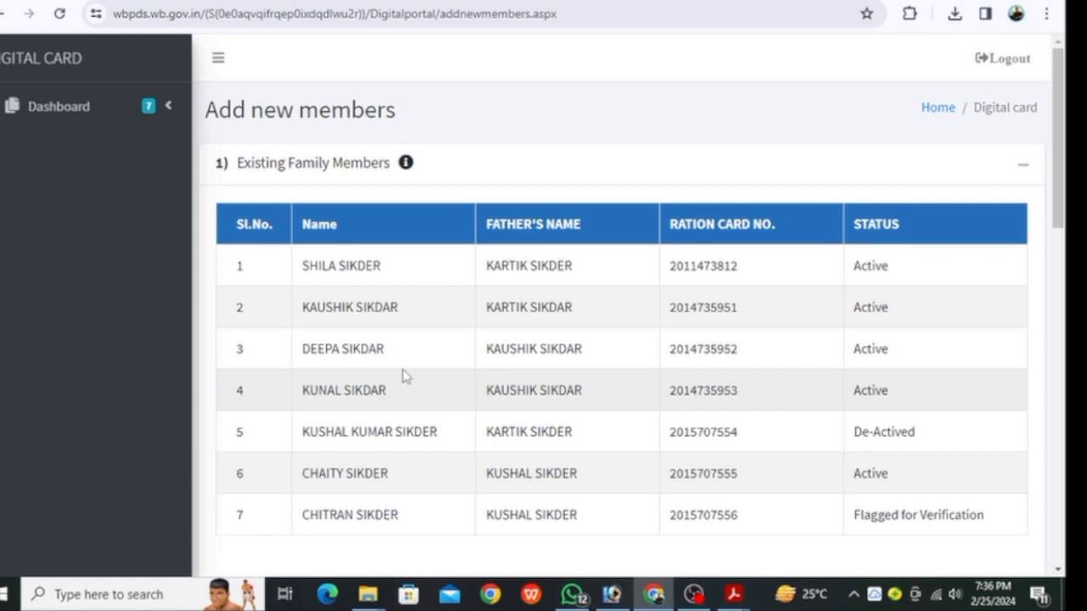
Set the new member's relation to WIFE and proceed with NEXT
scroll(405, 378, "down", 8)
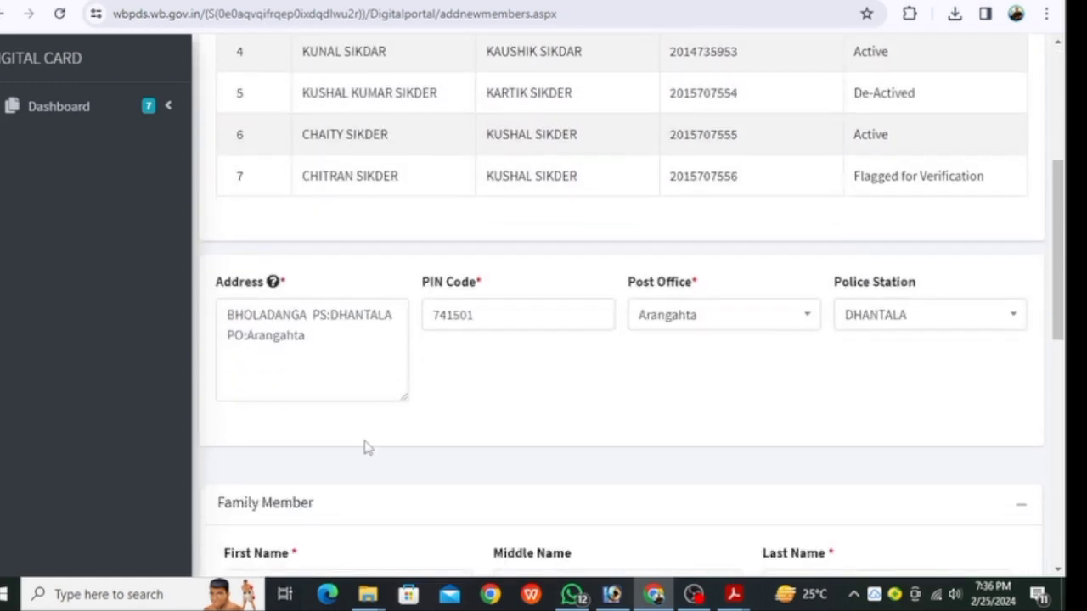
scroll(320, 501, "down", 4)
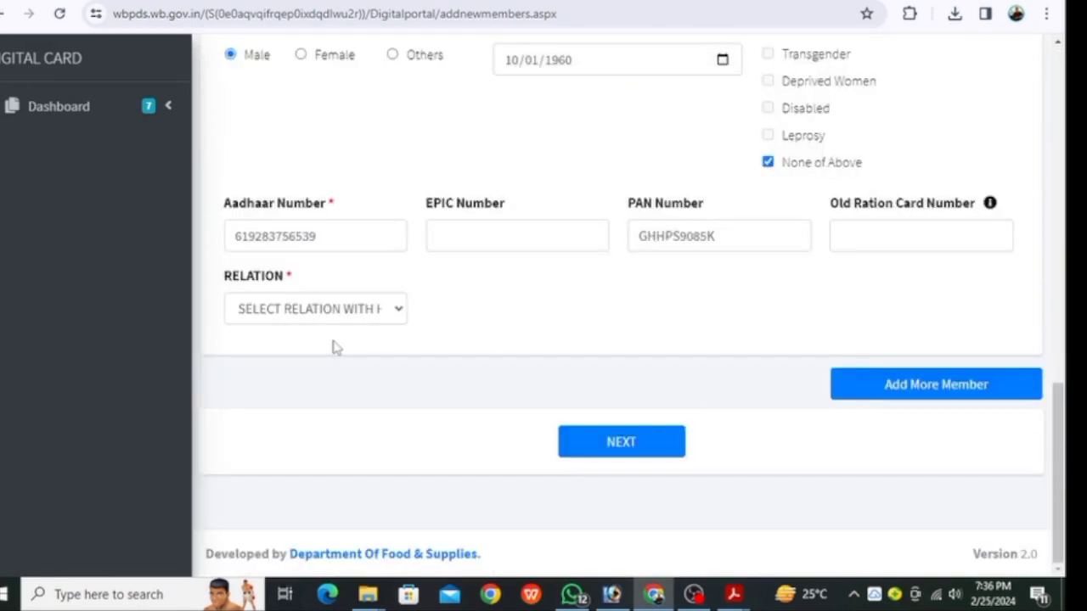
left_click(365, 308)
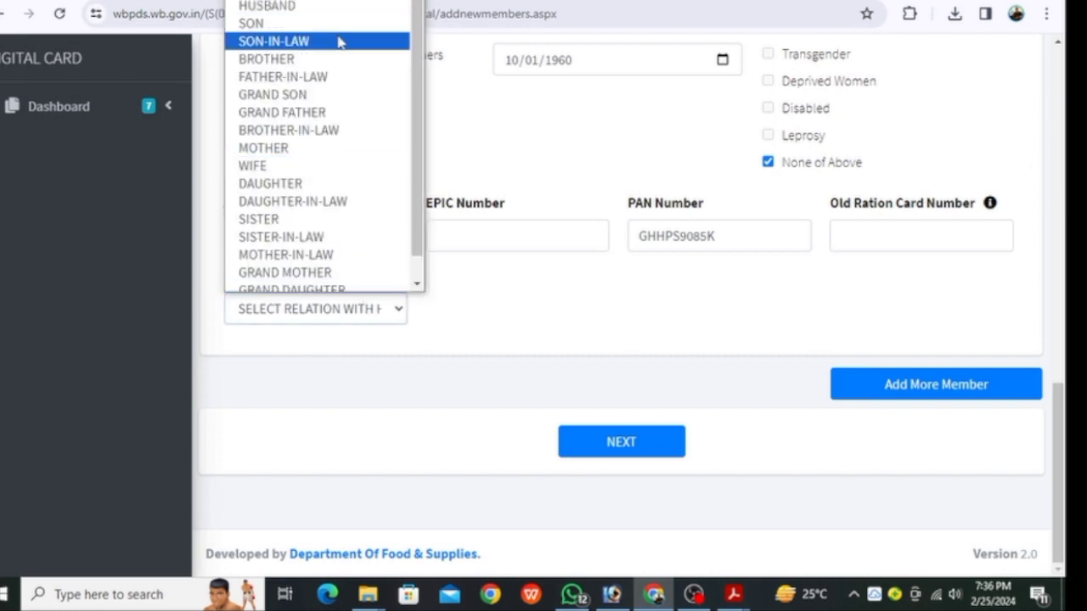
left_click(305, 170)
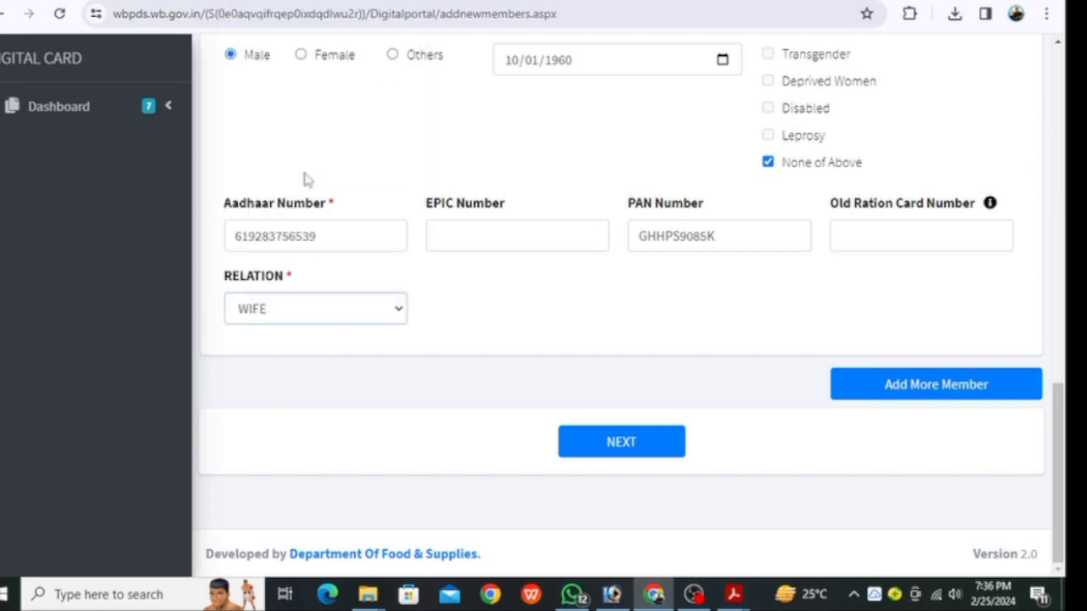
left_click(626, 445)
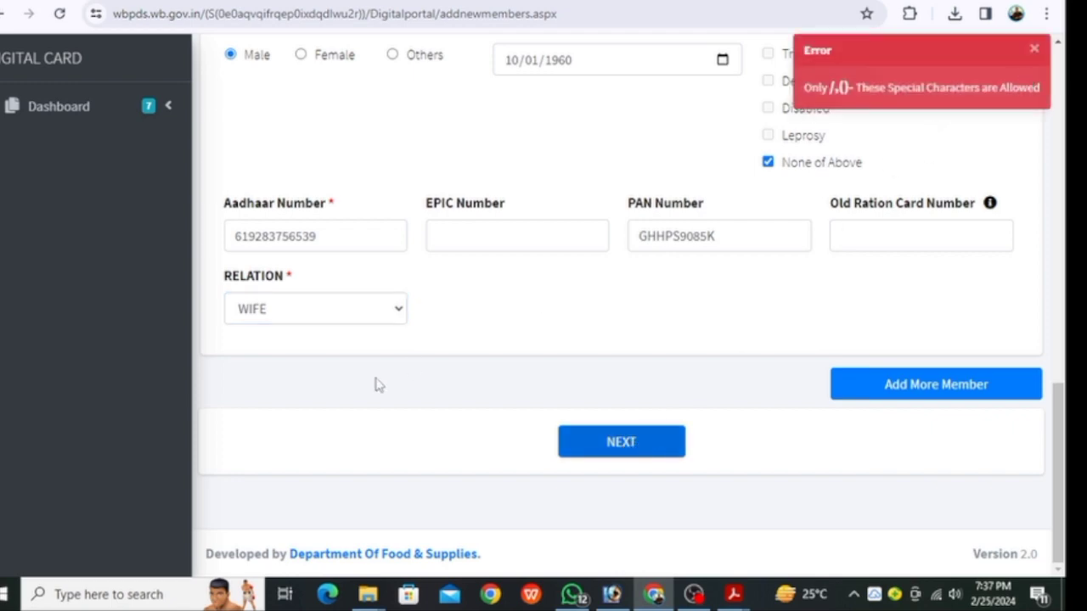
Delete the disallowed colon after PO in the address, then save the scanned image
scroll(379, 385, "up", 7)
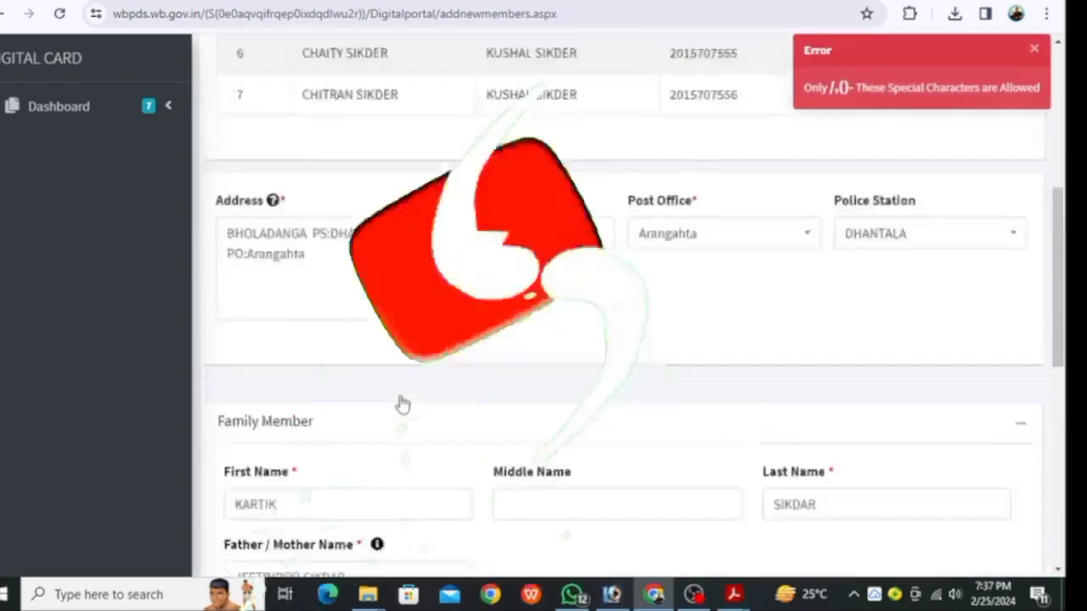
scroll(402, 405, "up", 5)
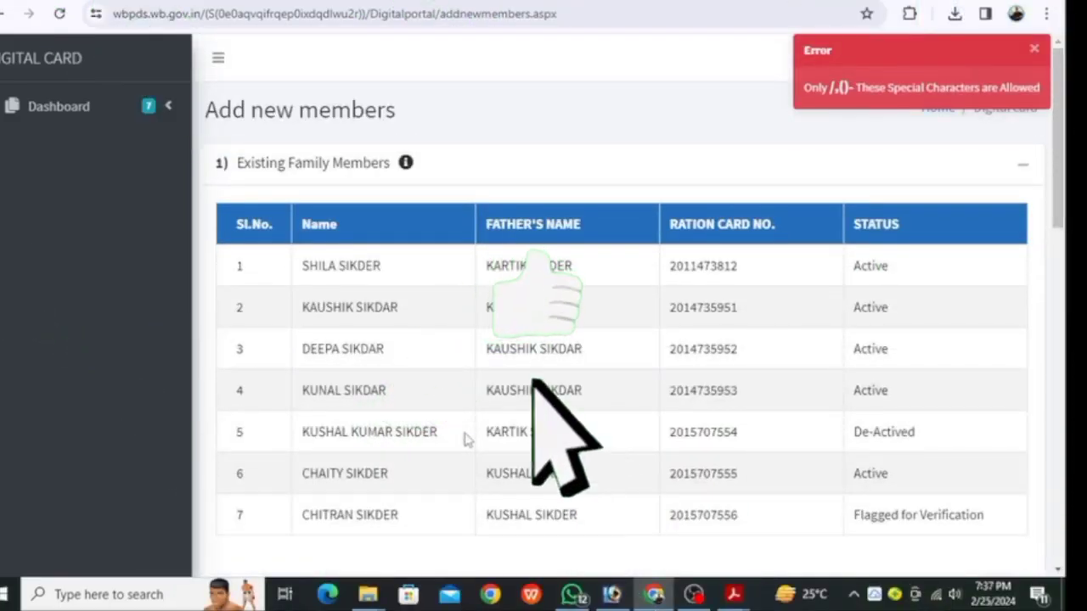
scroll(467, 439, "down", 4)
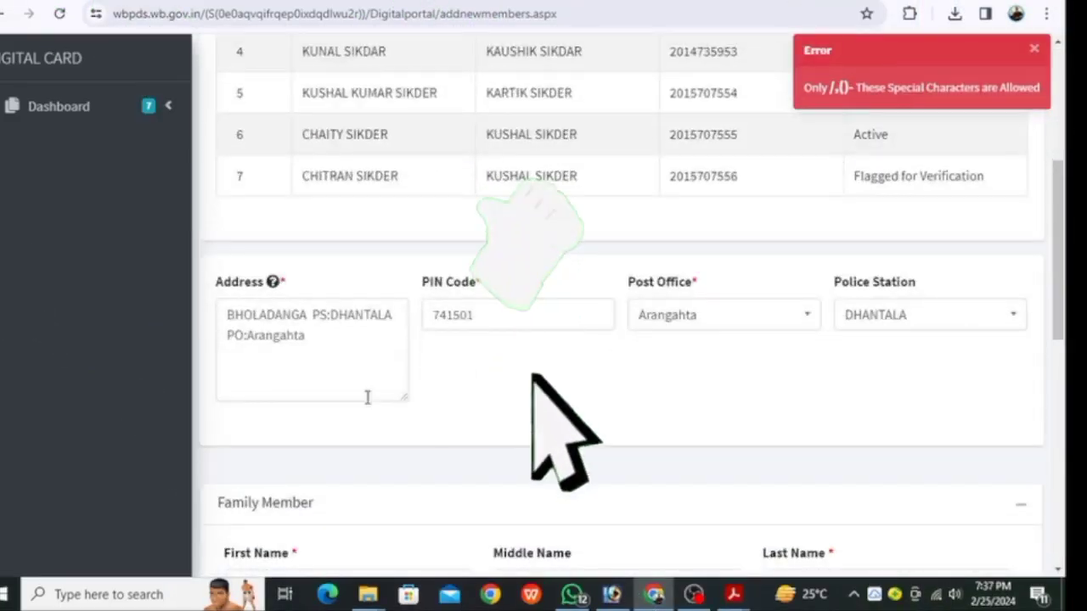
left_click(250, 340)
key("BackSpace")
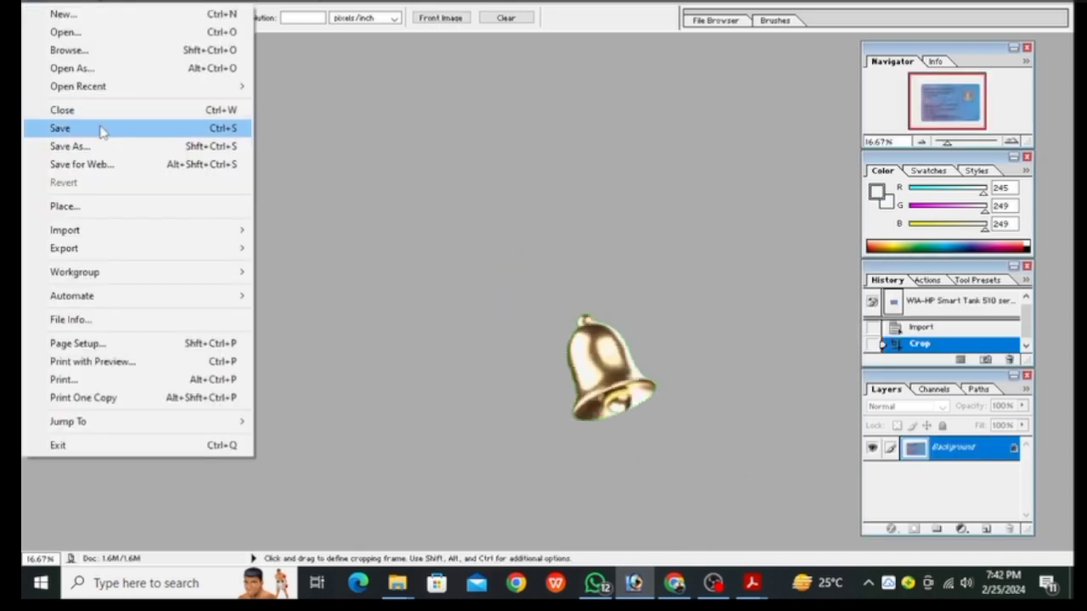
left_click(100, 129)
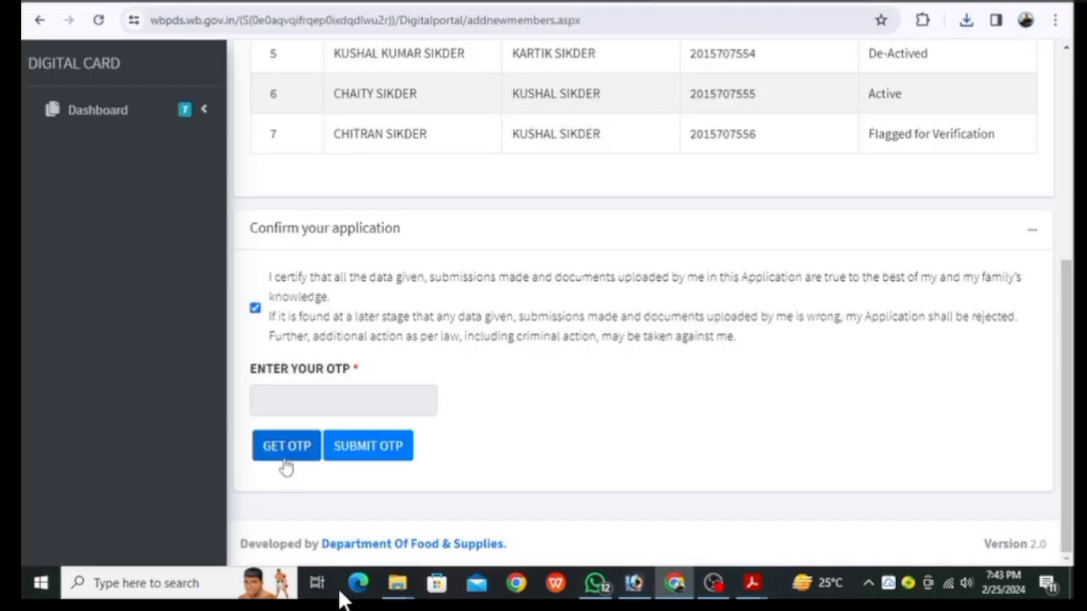
Have a fresh OTP sent from the GET OTP button under ENTER YOUR OTP
left_click(286, 457)
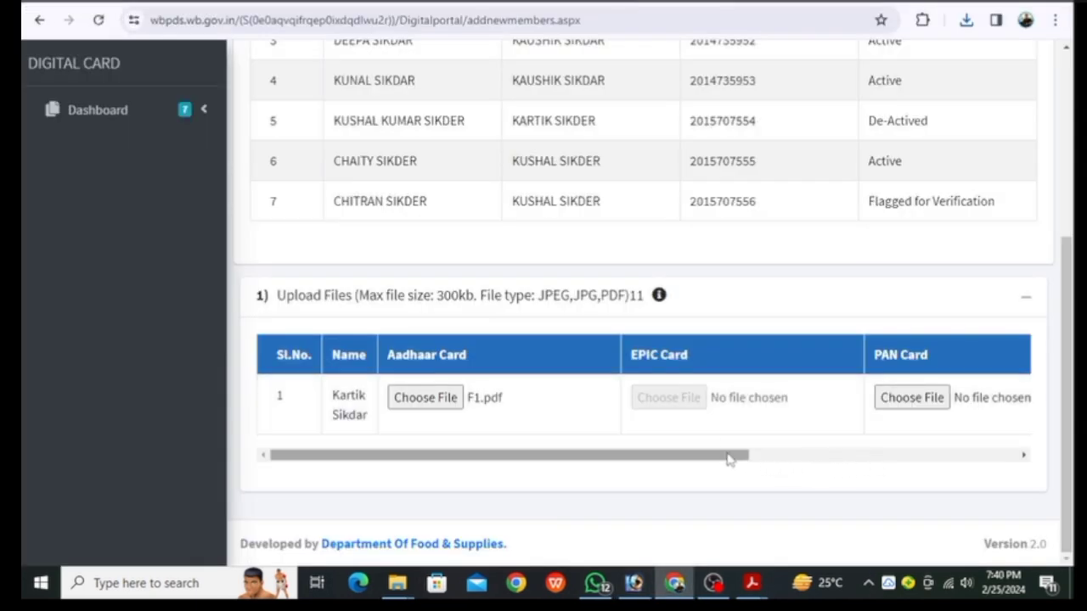
Scroll the upload table sideways to reveal the PAN and Birth Certificate columns
left_click_drag(727, 455, 888, 455)
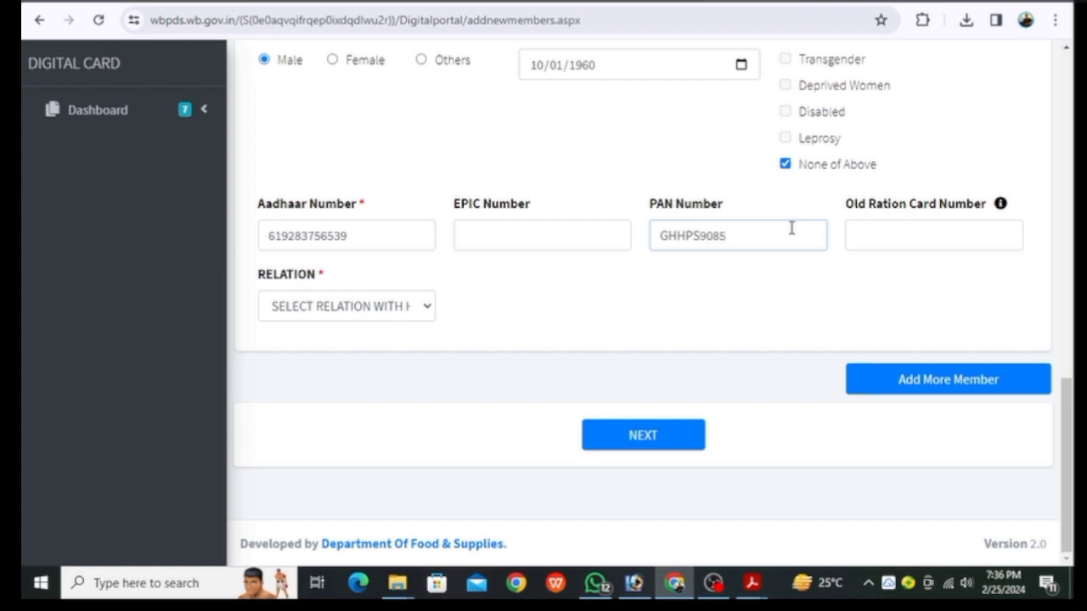
left_click(378, 309)
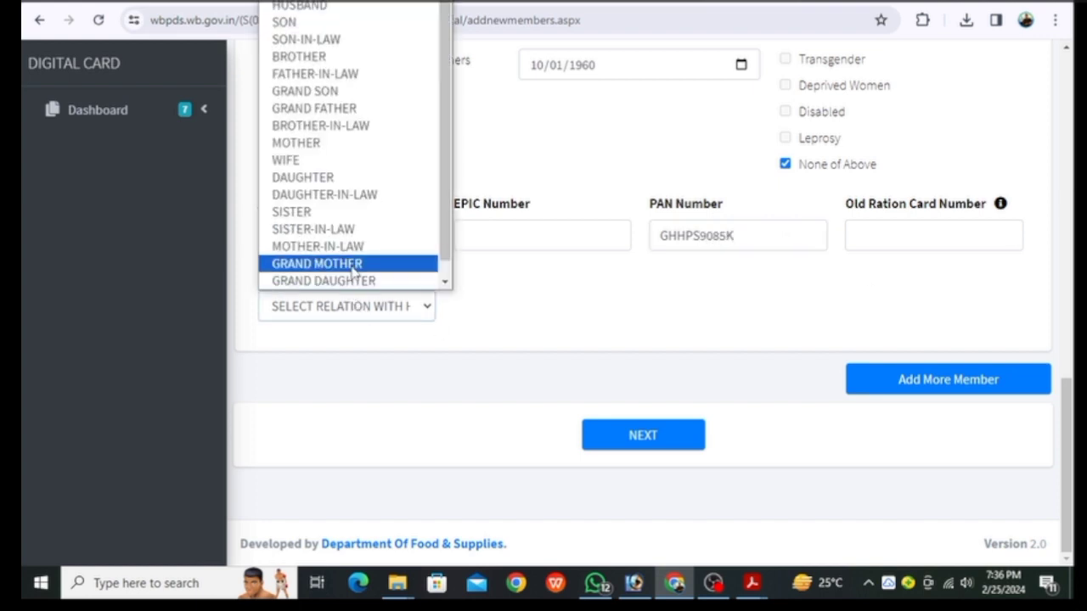
scroll(355, 270, "down", 1)
scroll(356, 279, "up", 1)
left_click(526, 312)
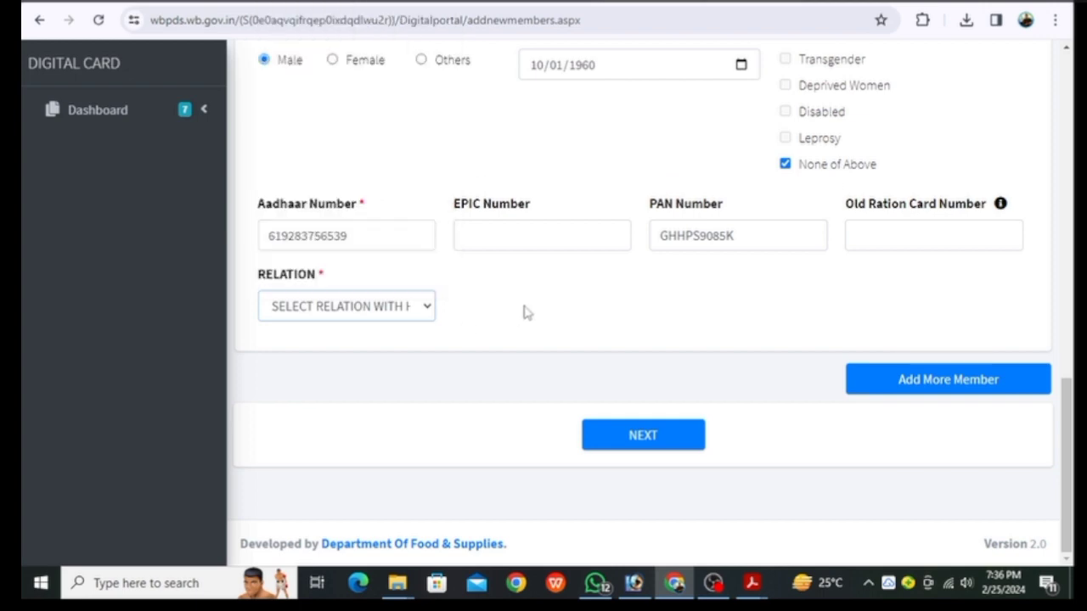
left_click(378, 311)
left_click(510, 284)
scroll(520, 323, "up", 8)
scroll(524, 338, "up", 3)
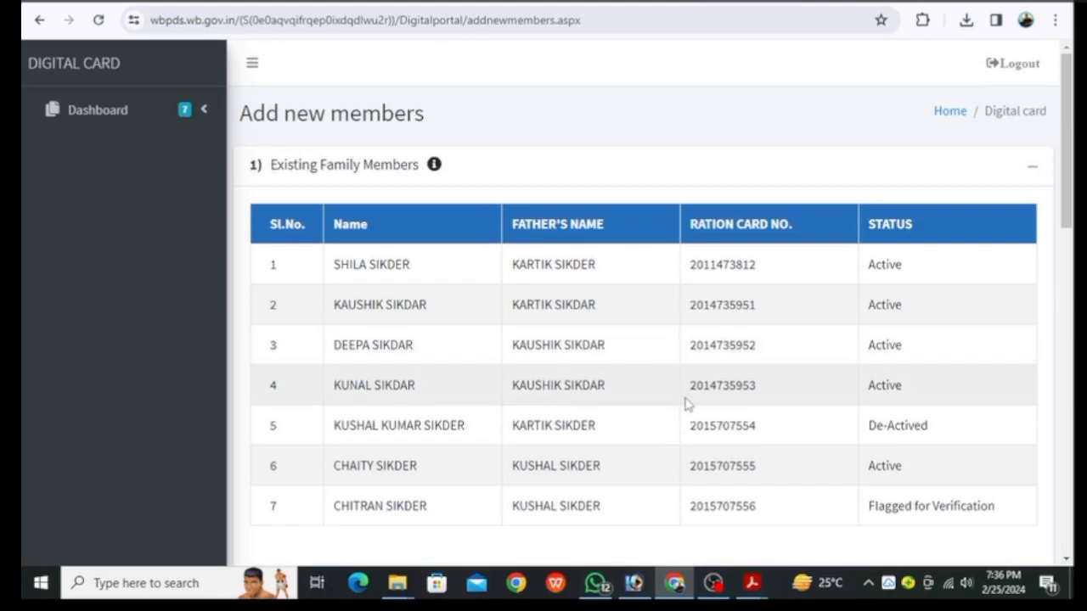